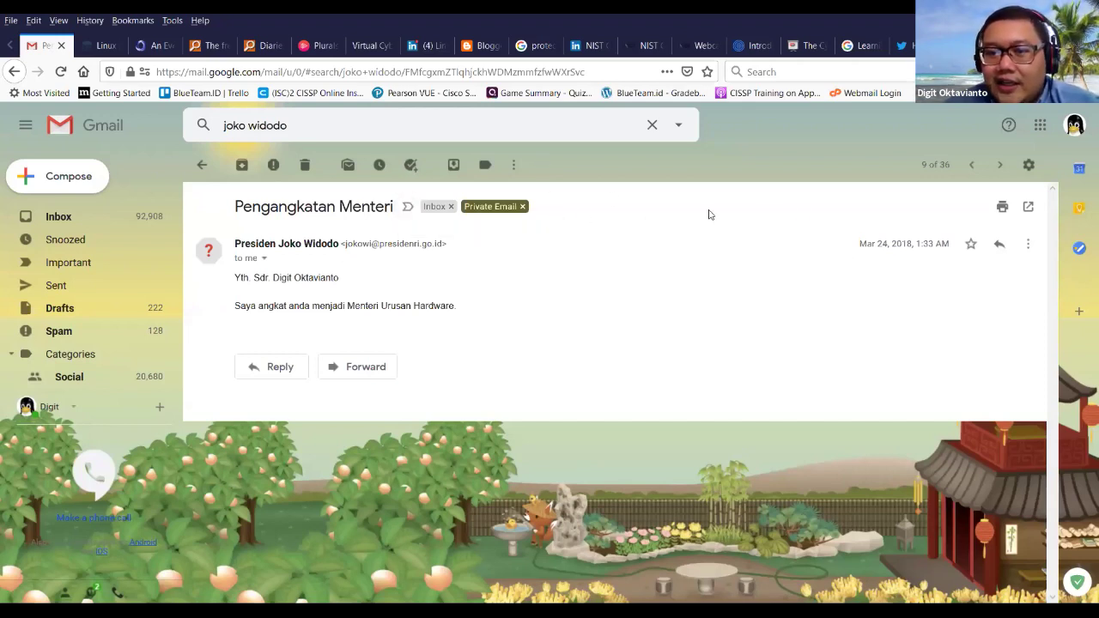
- Show the original source of the "Pengangkatan Menteri" email and highlight the domain in its Message ID
click(1026, 249)
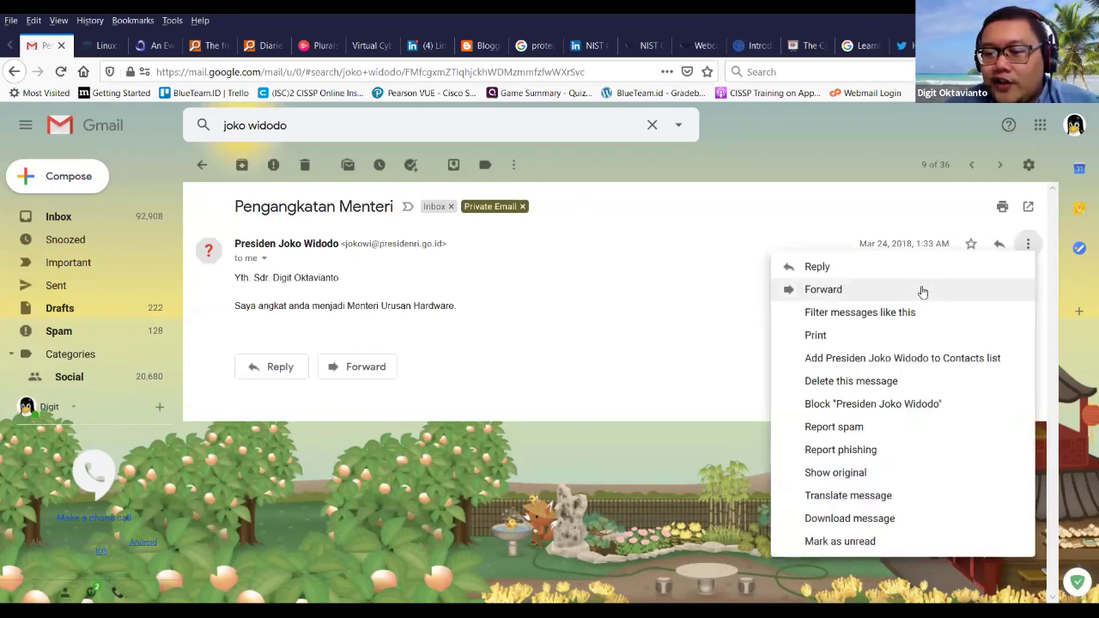
click(859, 472)
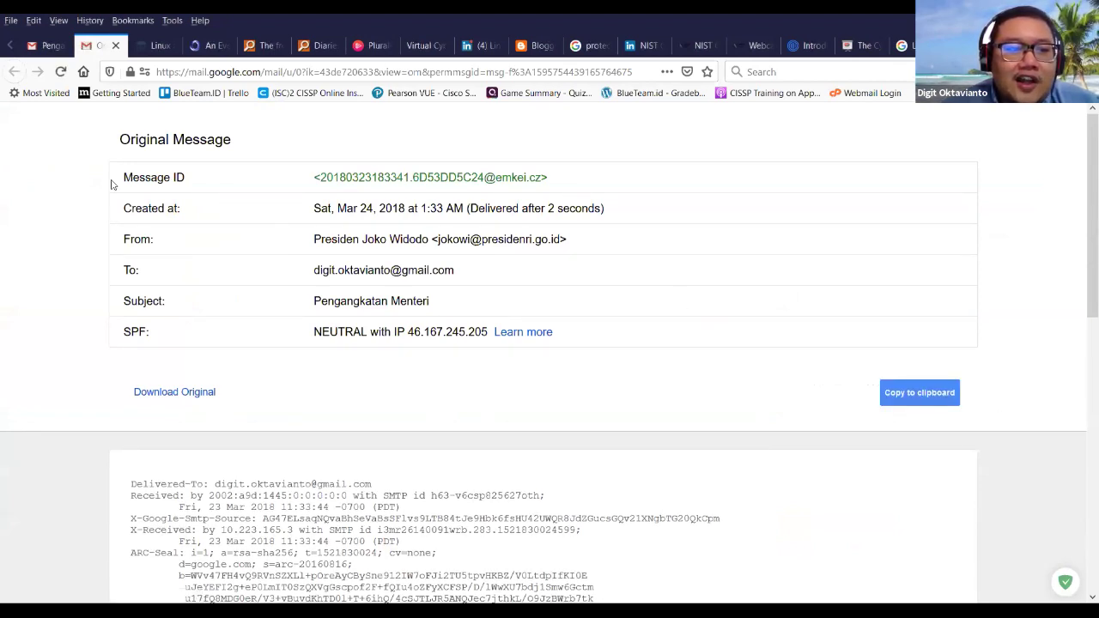
drag(124, 183, 227, 192)
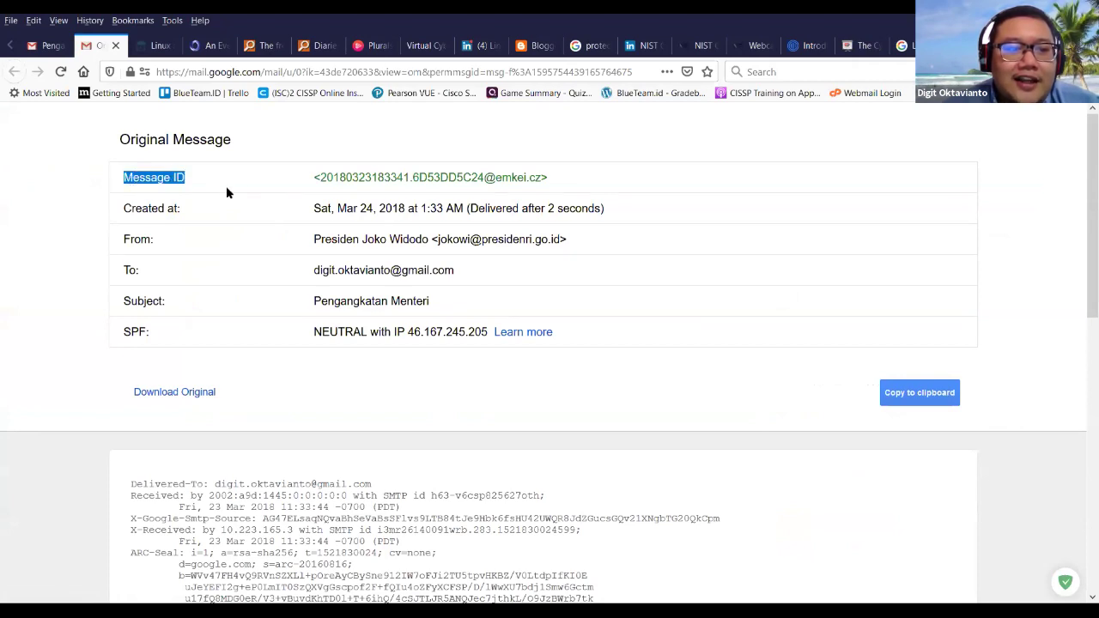
click(199, 185)
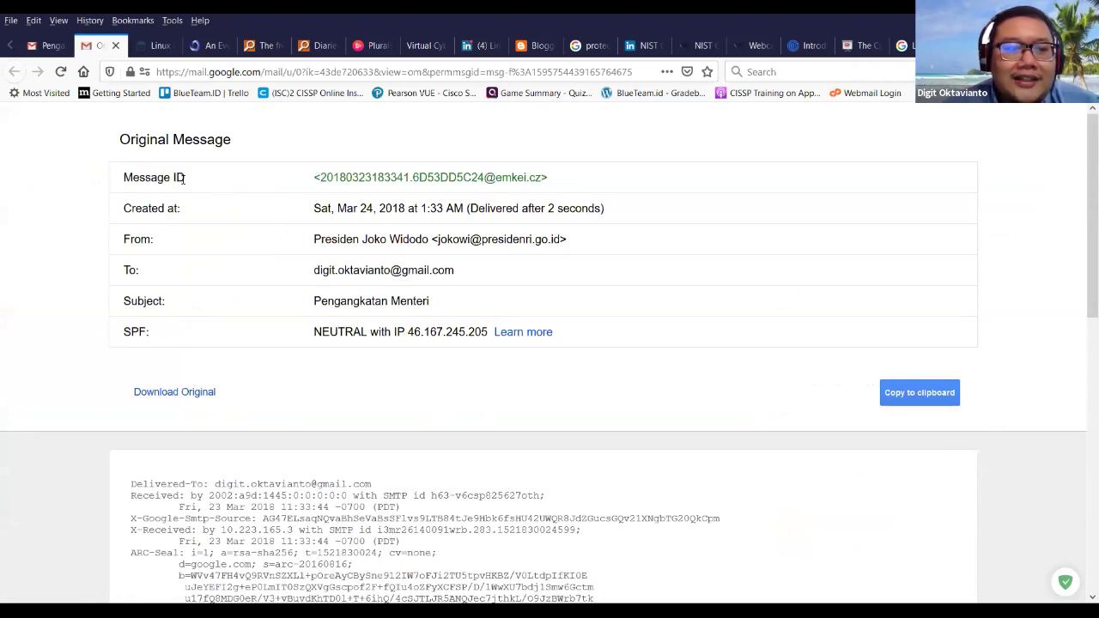
drag(484, 177, 537, 178)
- Open the sender's domain, presidenri.go.id, from the email in a new browser tab and view the site
key(ctrl+Page_Up)
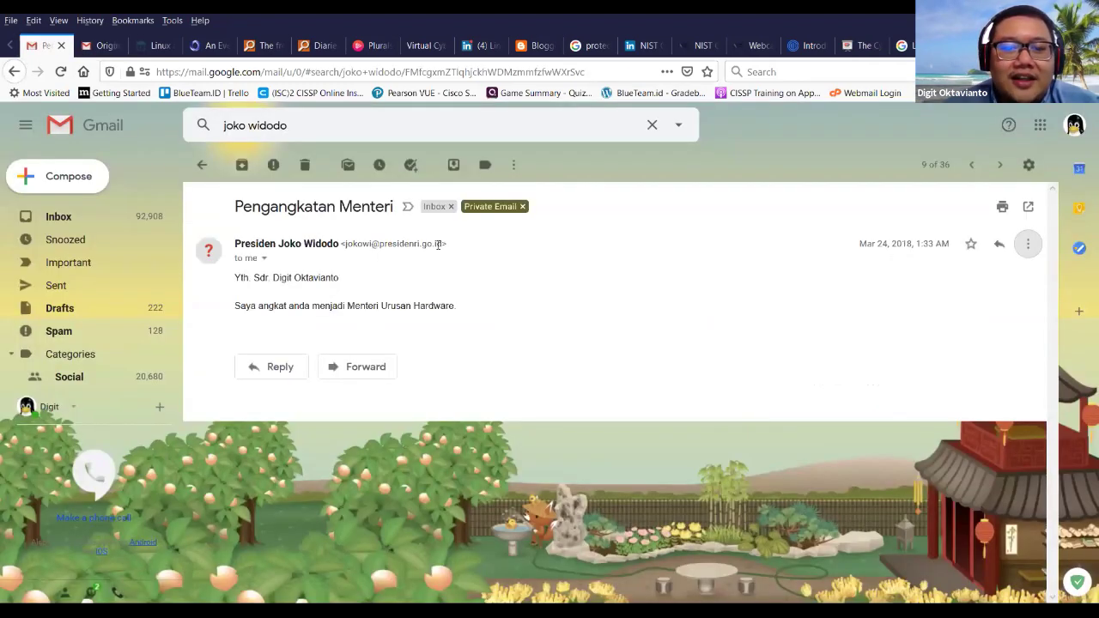
drag(440, 244, 379, 245)
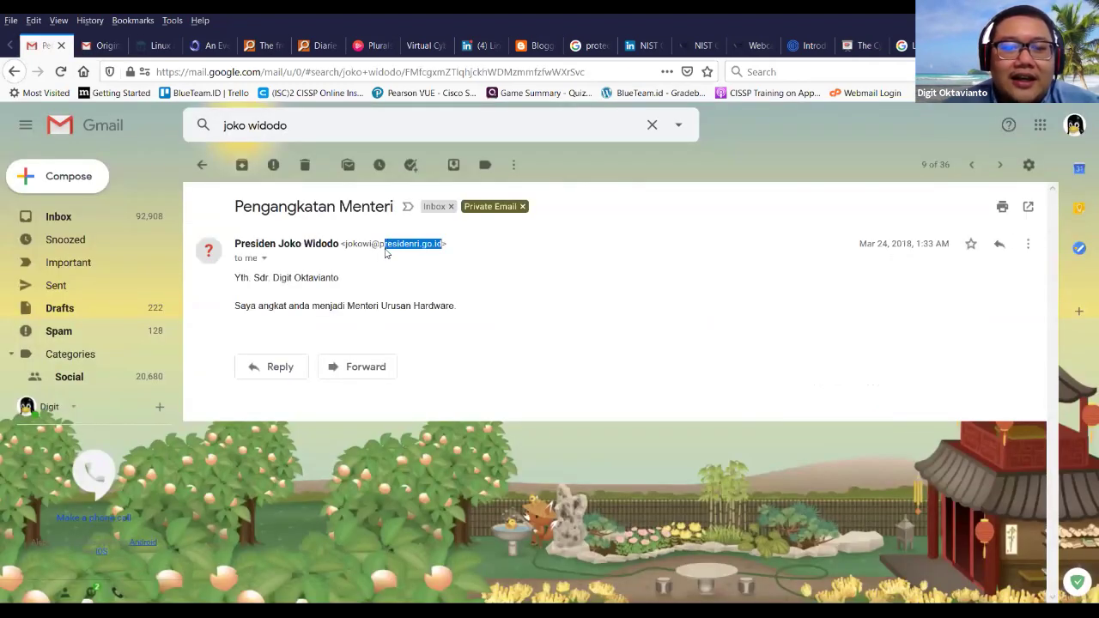
click(101, 44)
key(ctrl+Page_Up)
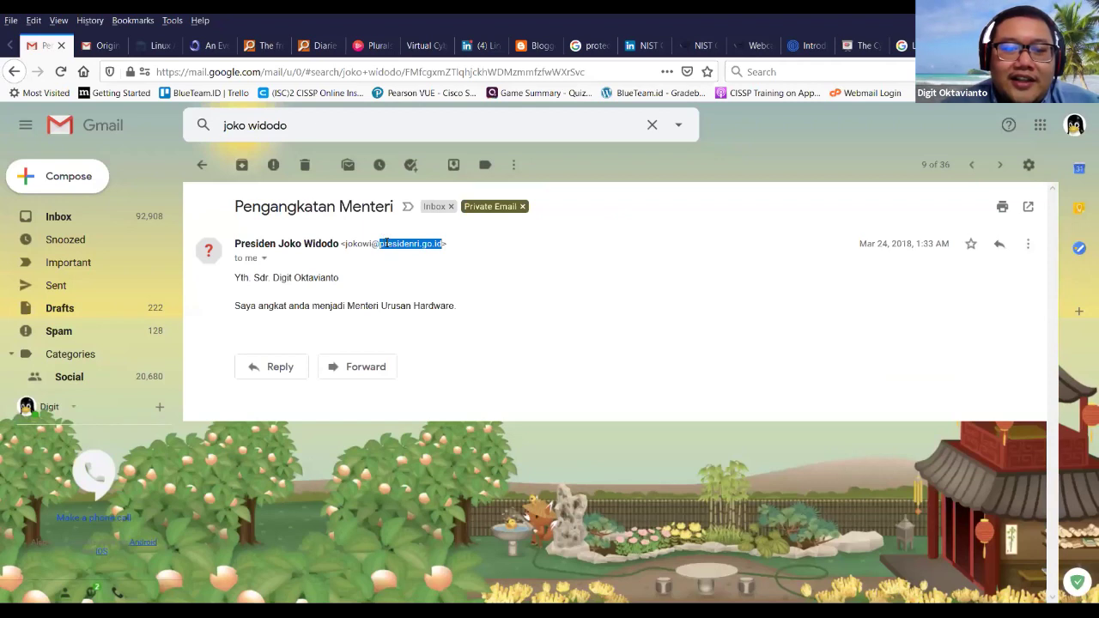
click(421, 244)
drag(438, 244, 381, 246)
right_click(380, 246)
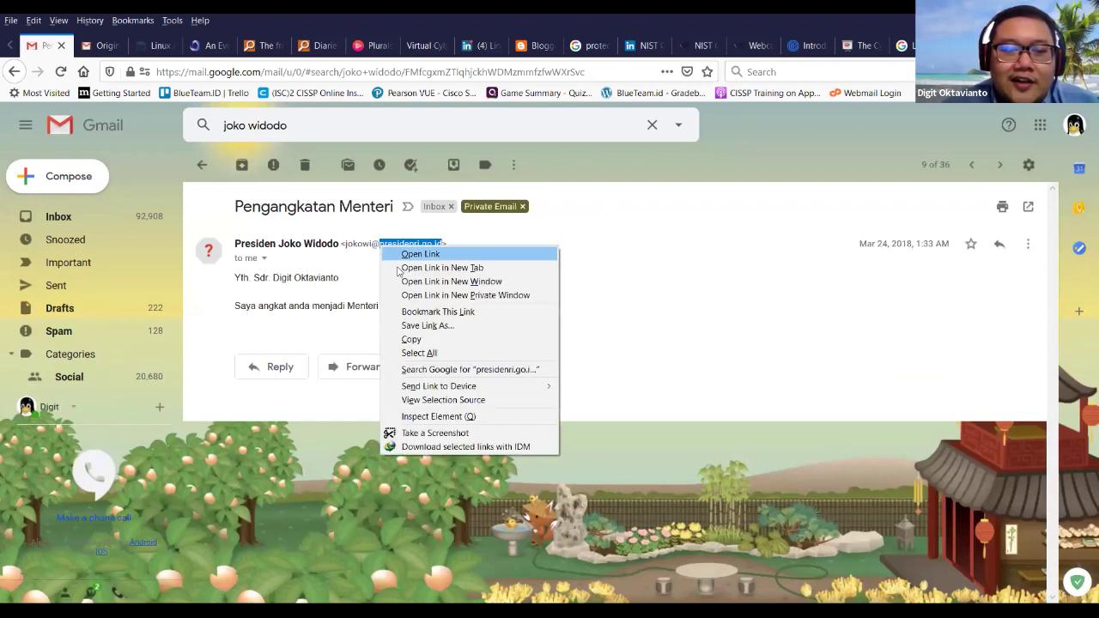
click(401, 267)
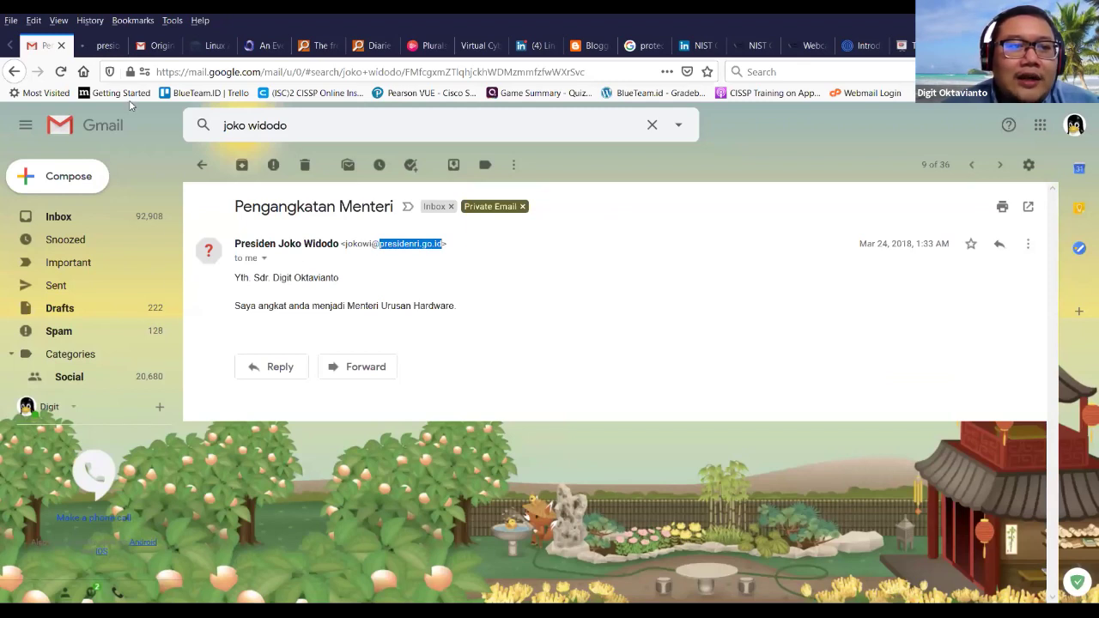
click(99, 46)
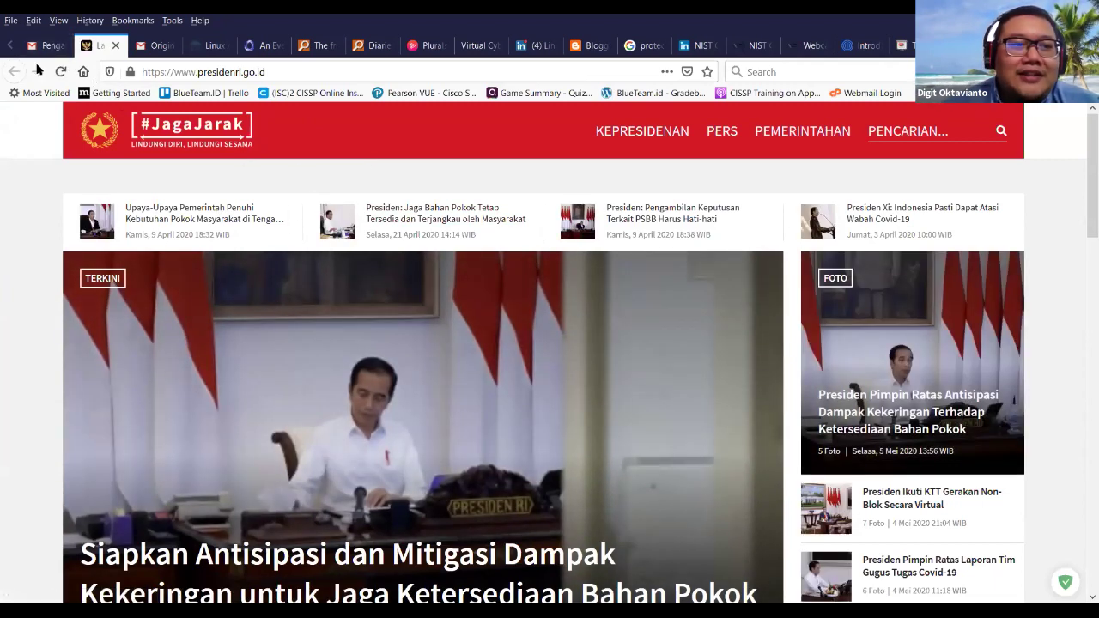
- Return to the "Pengangkatan Menteri" email and highlight the presidenri.go.id domain in the sender's address
click(45, 45)
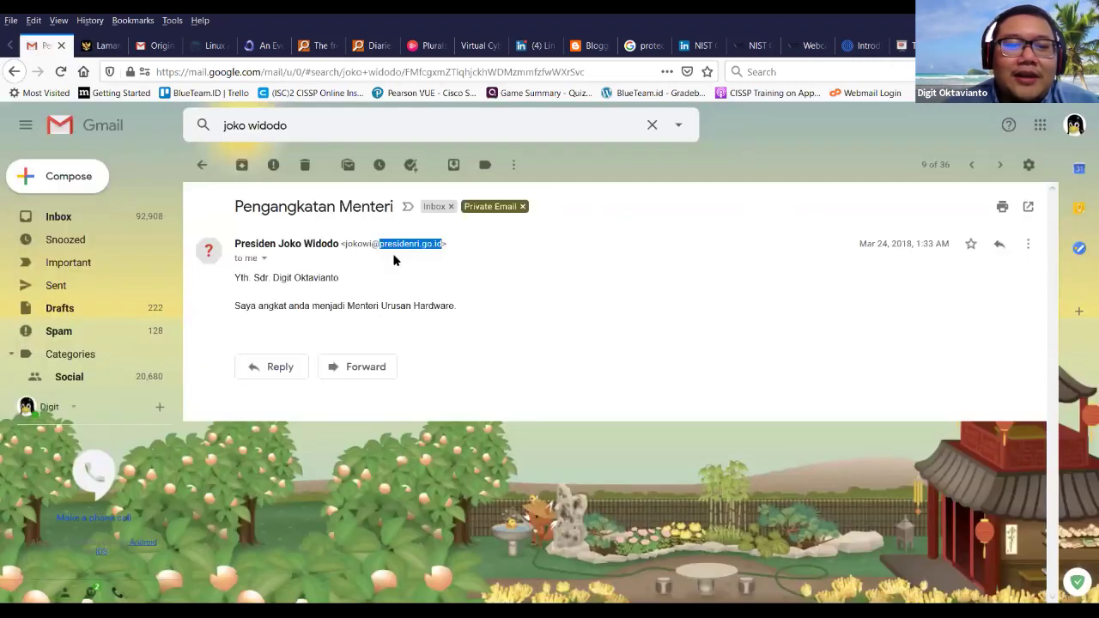
click(394, 260)
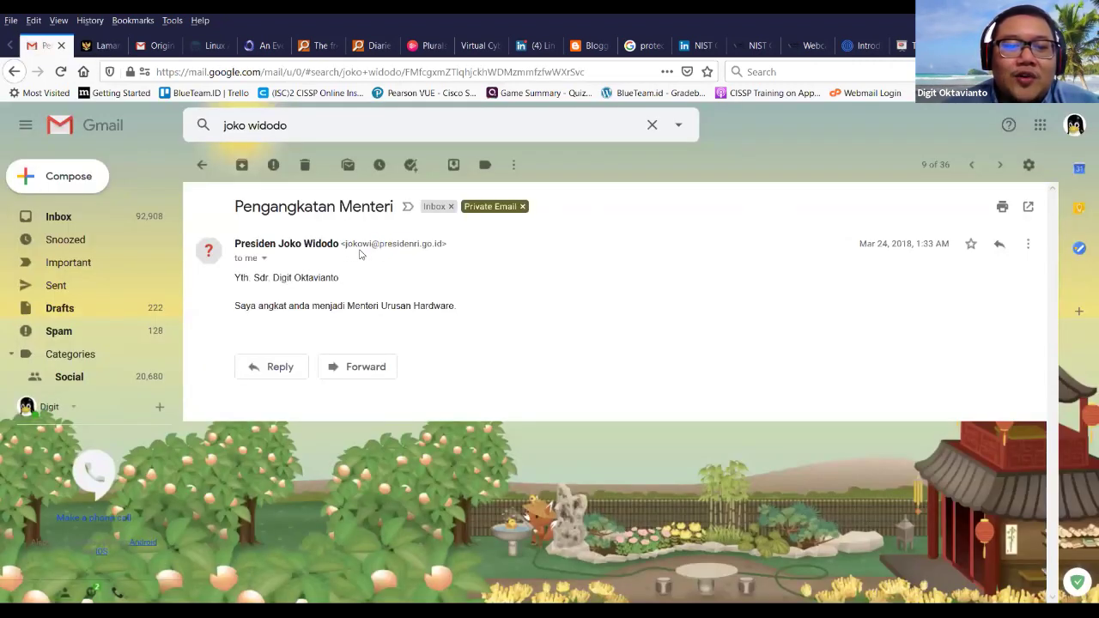
drag(380, 244, 432, 245)
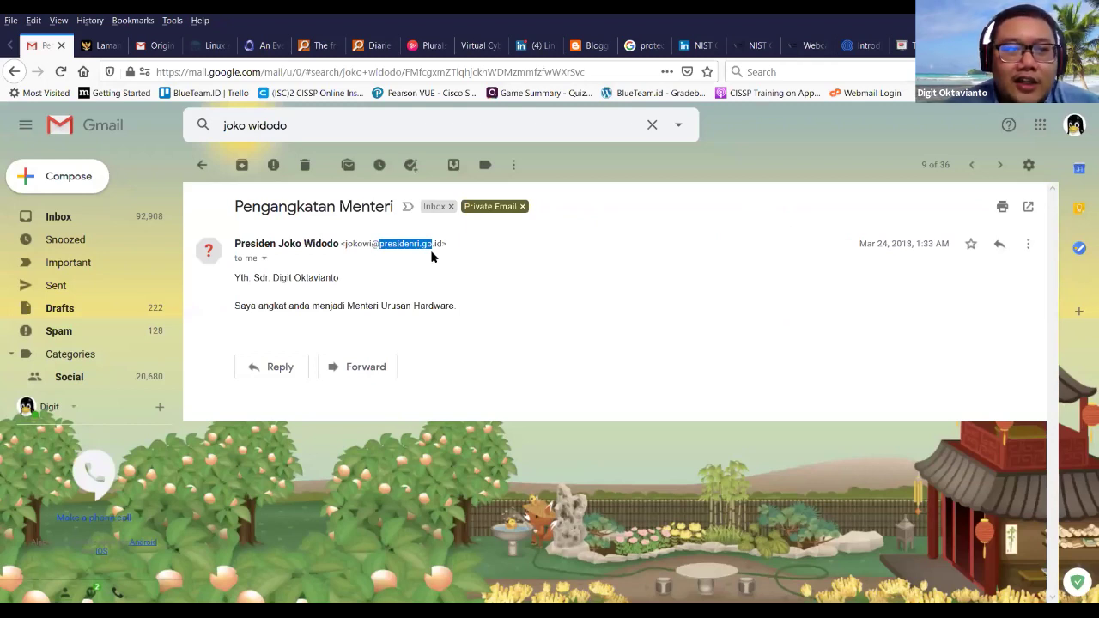
click(438, 240)
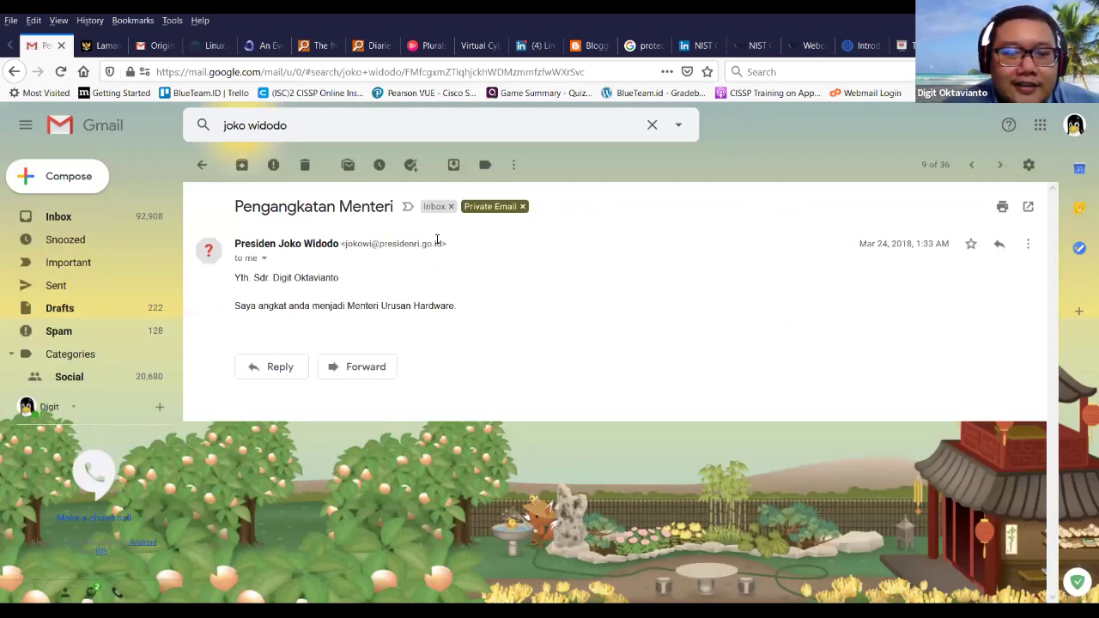
double_click(380, 243)
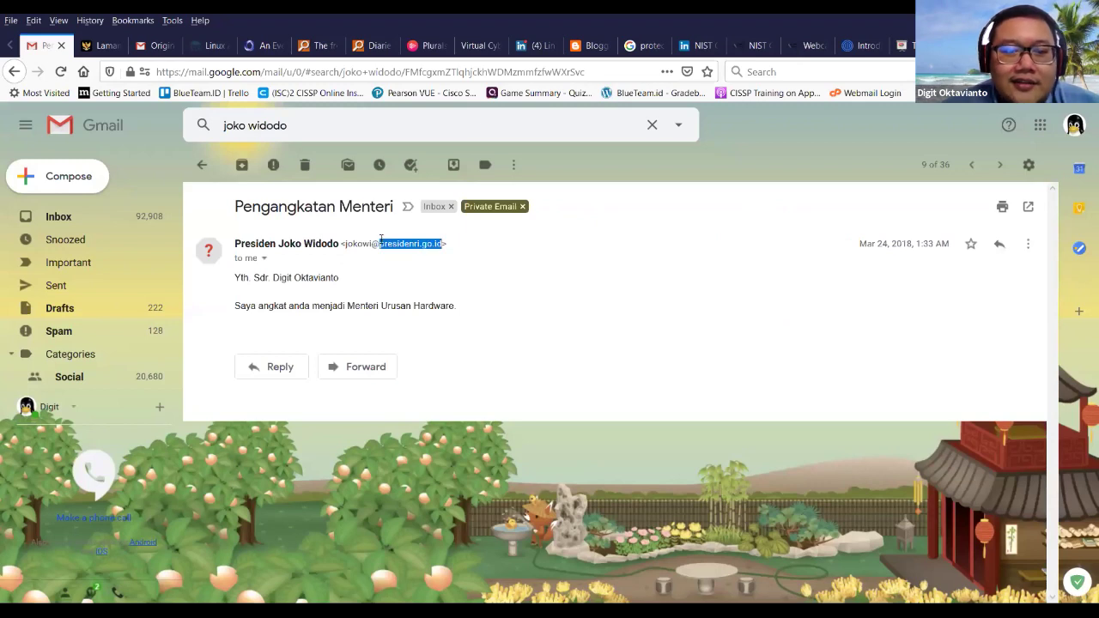
- Compare the Message ID domain with the From address in the original message details
click(1025, 245)
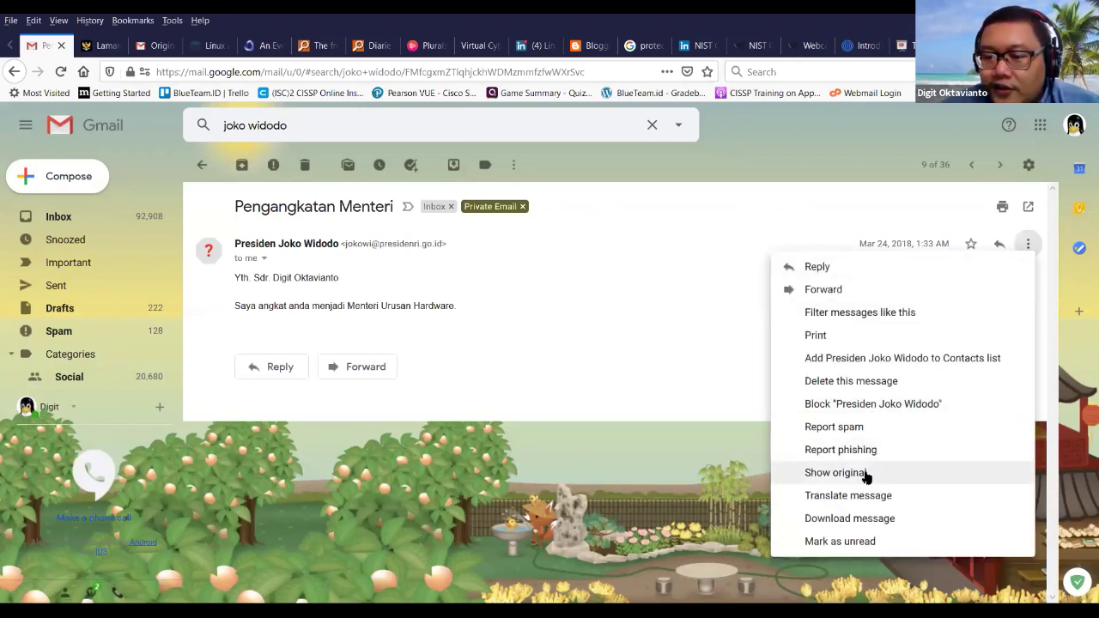
click(146, 45)
drag(122, 178, 198, 185)
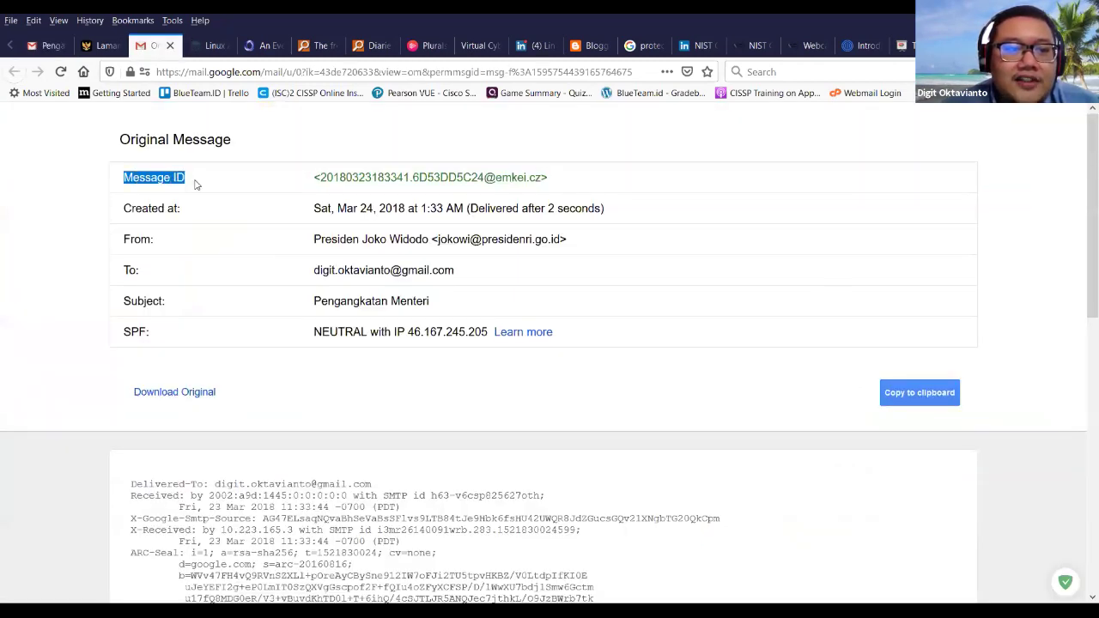
drag(486, 177, 542, 178)
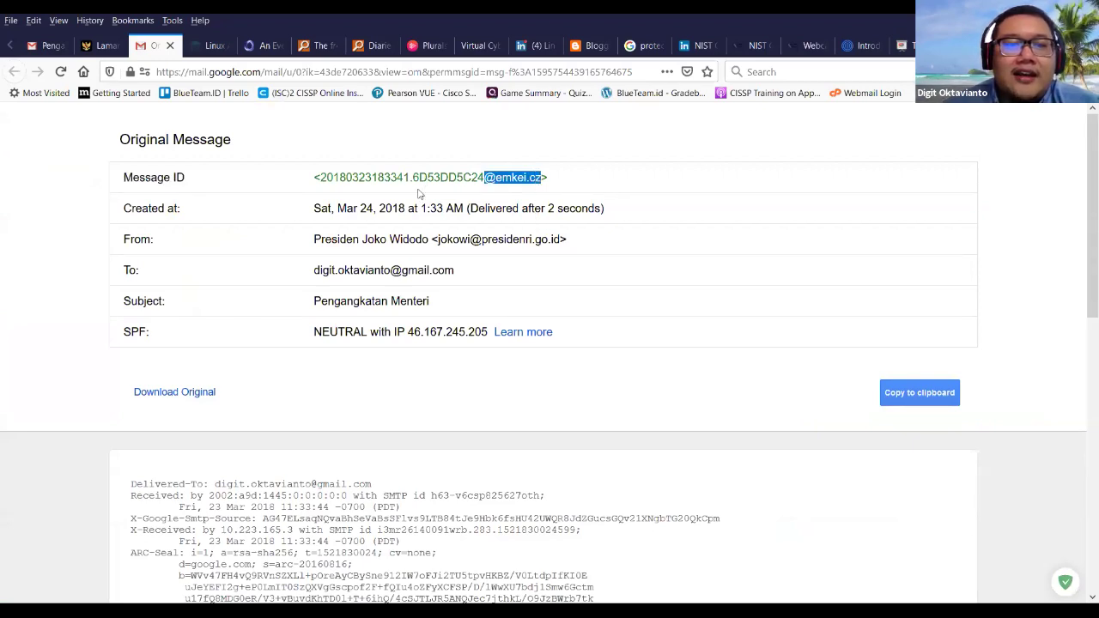
click(53, 47)
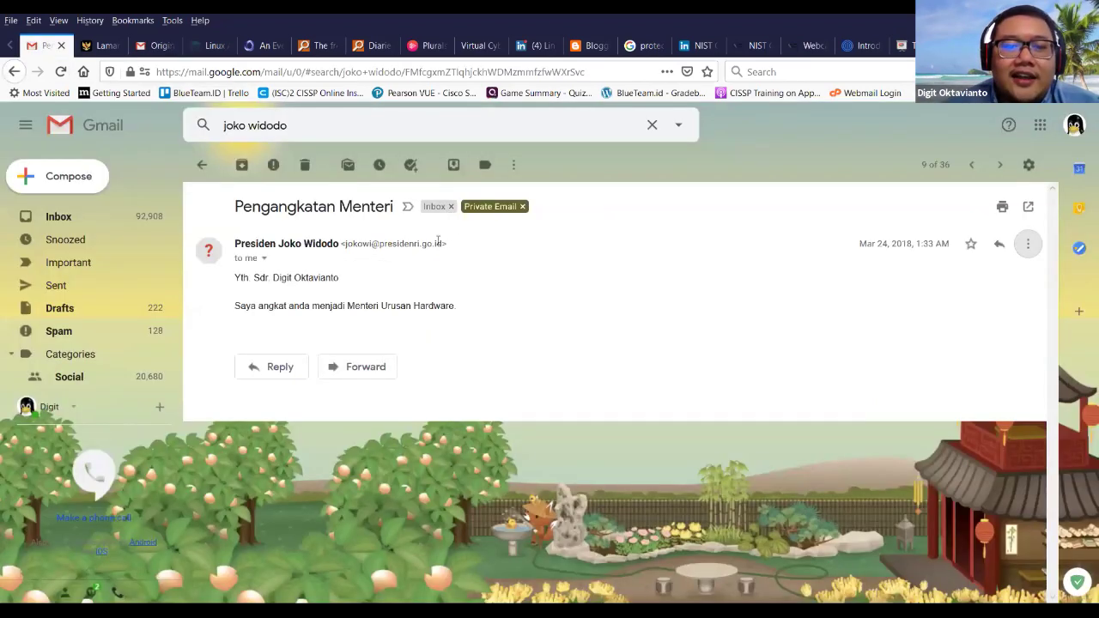
click(155, 46)
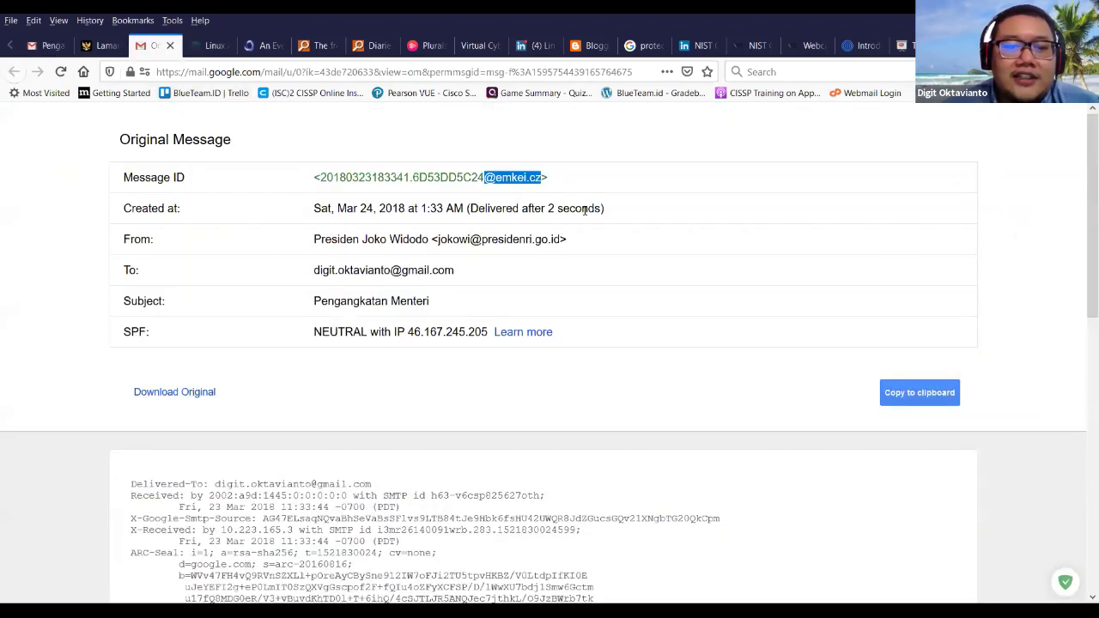
drag(314, 239, 585, 247)
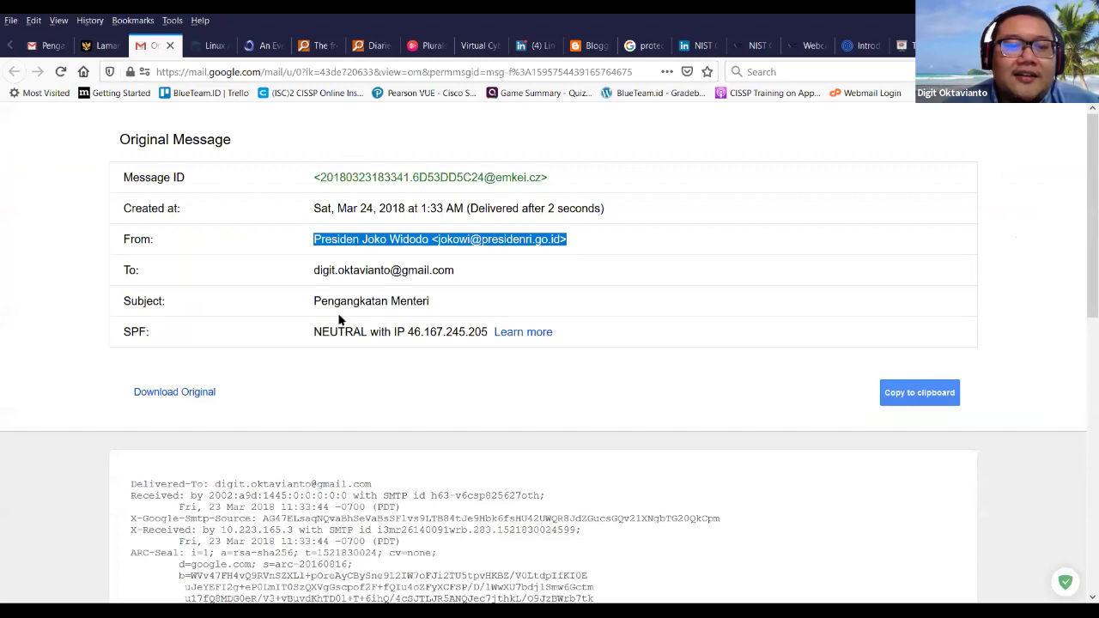
- Copy the complete raw source of the original message, from the Delivered-To line through the end of the body
scroll(448, 309, down, 3)
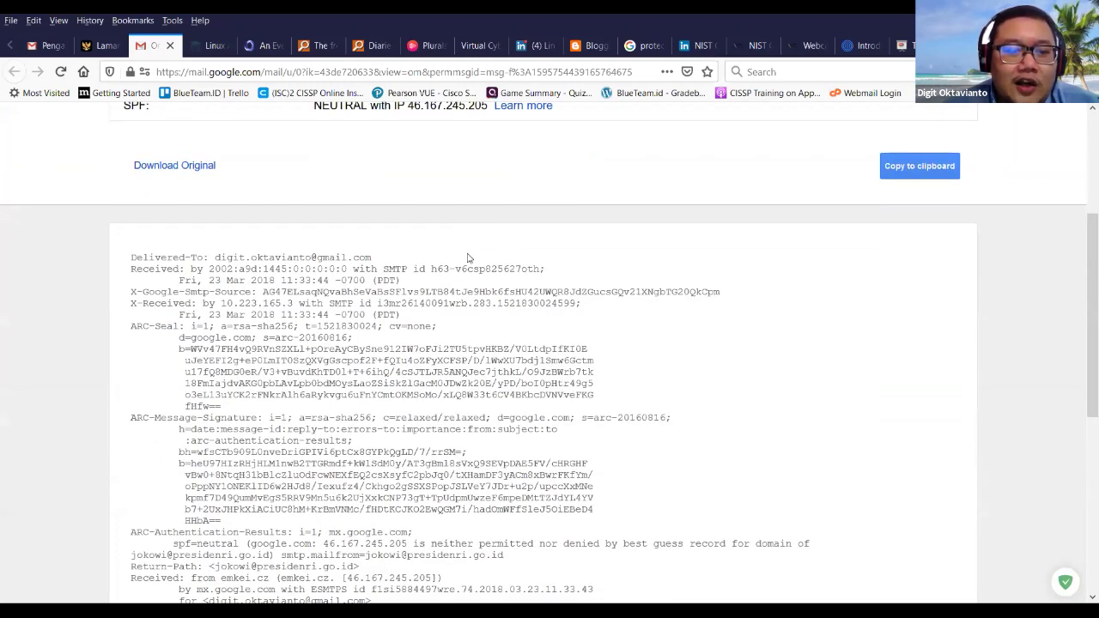
scroll(466, 256, down, 3)
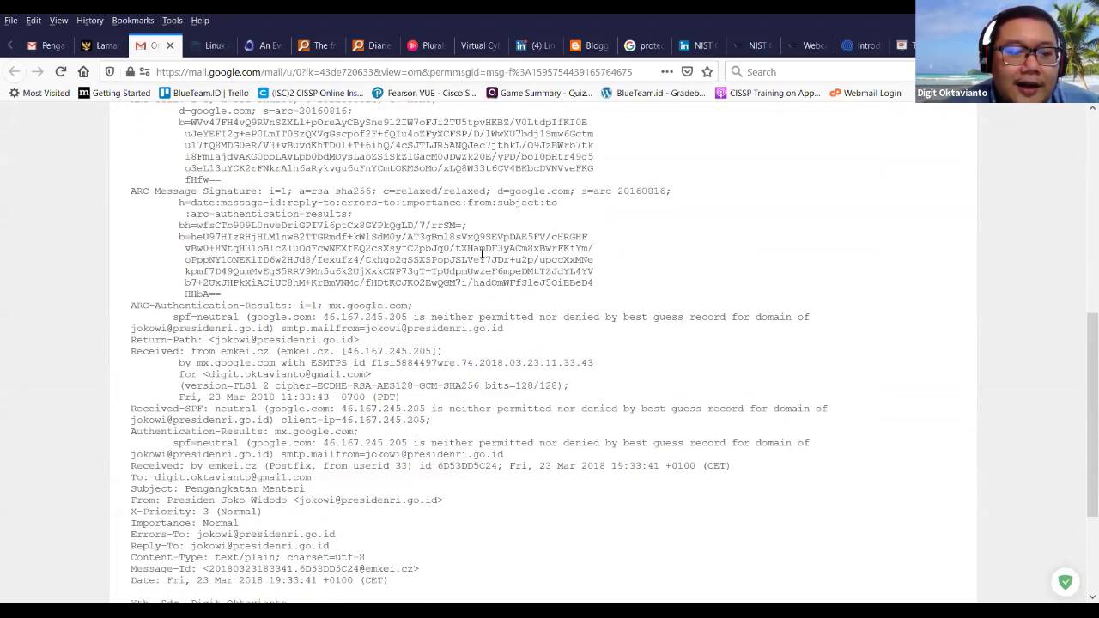
scroll(483, 254, up, 5)
drag(131, 408, 494, 466)
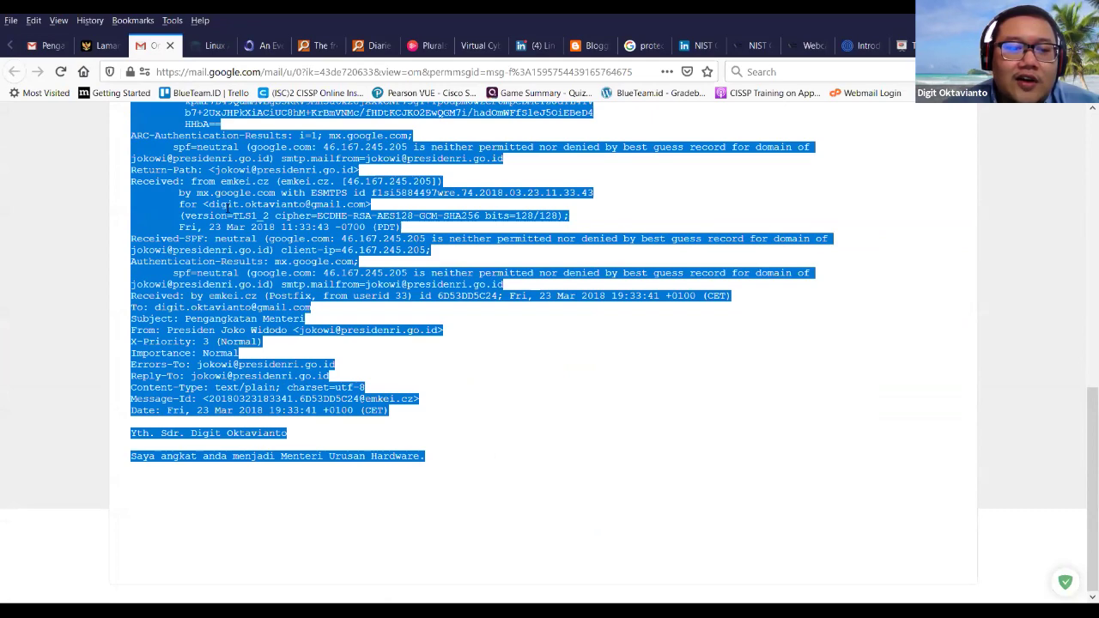
click(320, 346)
drag(429, 457, 191, 201)
scroll(118, 211, up, 1)
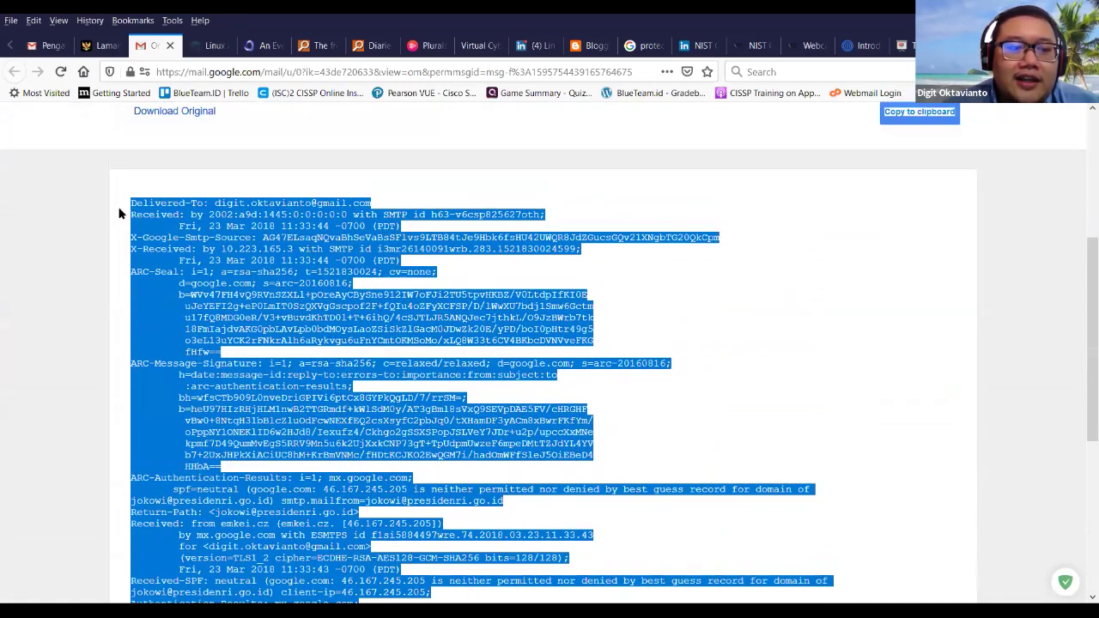
right_click(202, 240)
click(206, 252)
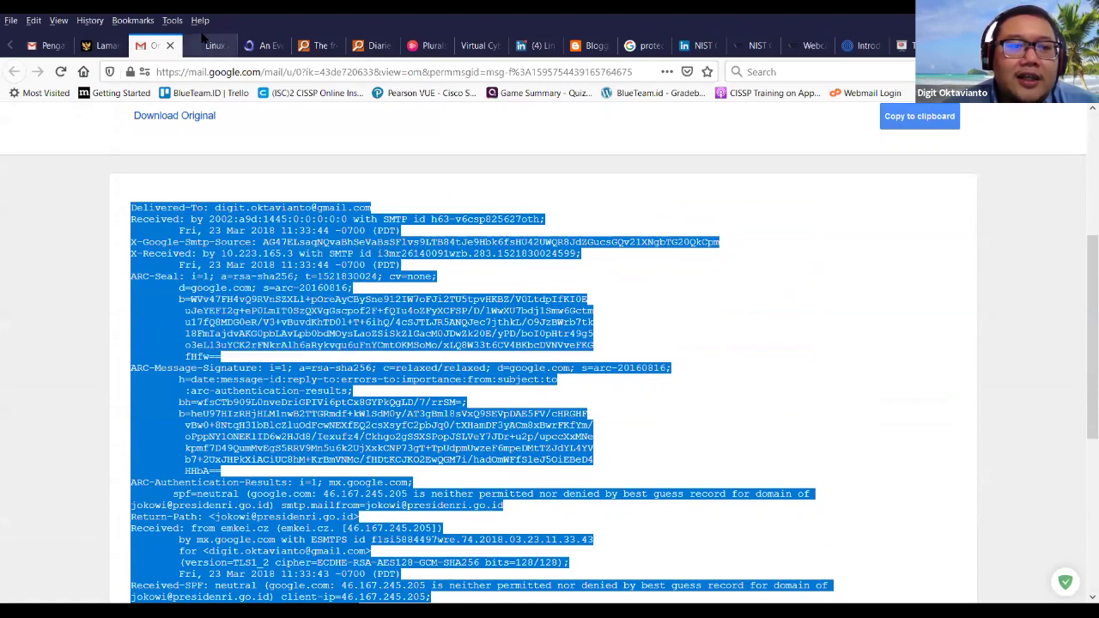
- Search Google for "check email header" in the tab that shows the presidenri.go.id site
click(126, 51)
click(157, 45)
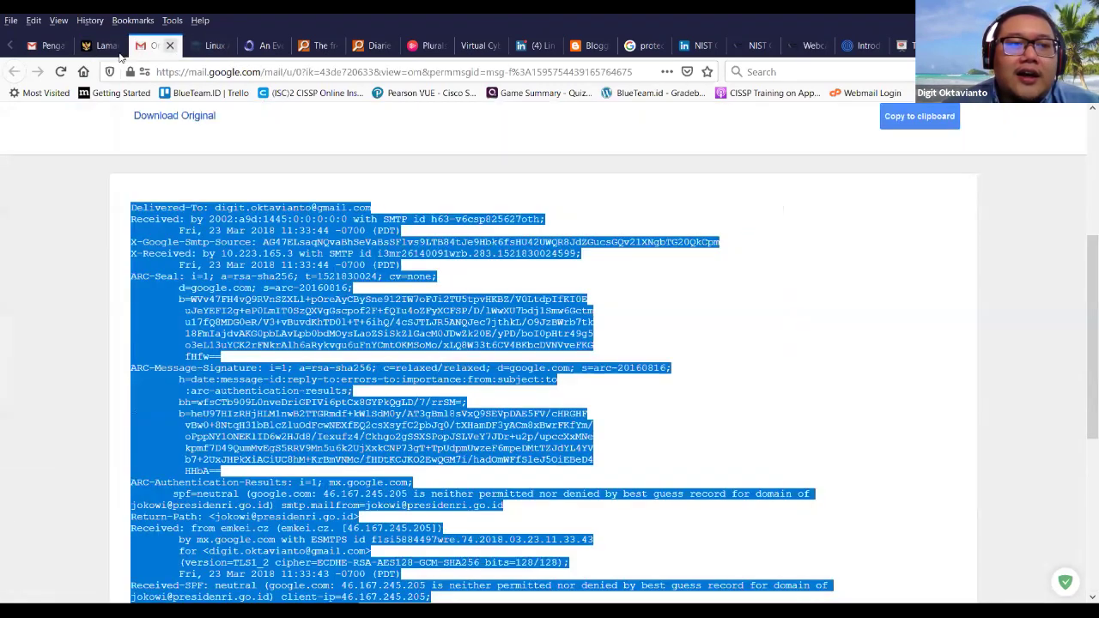
click(95, 46)
click(163, 71)
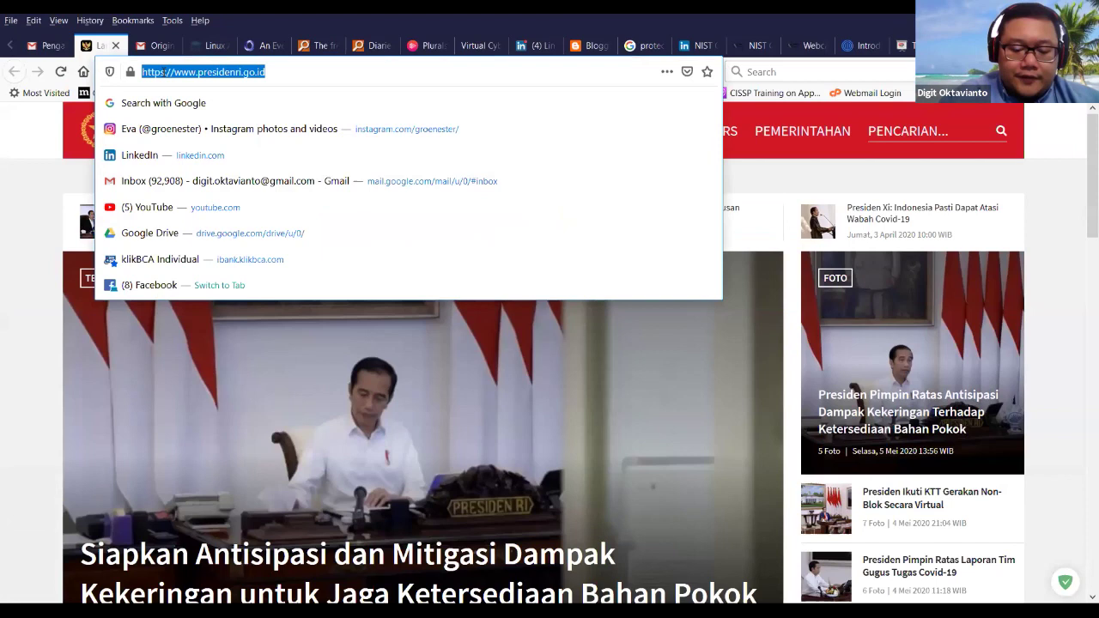
text(check email header)
key(Return)
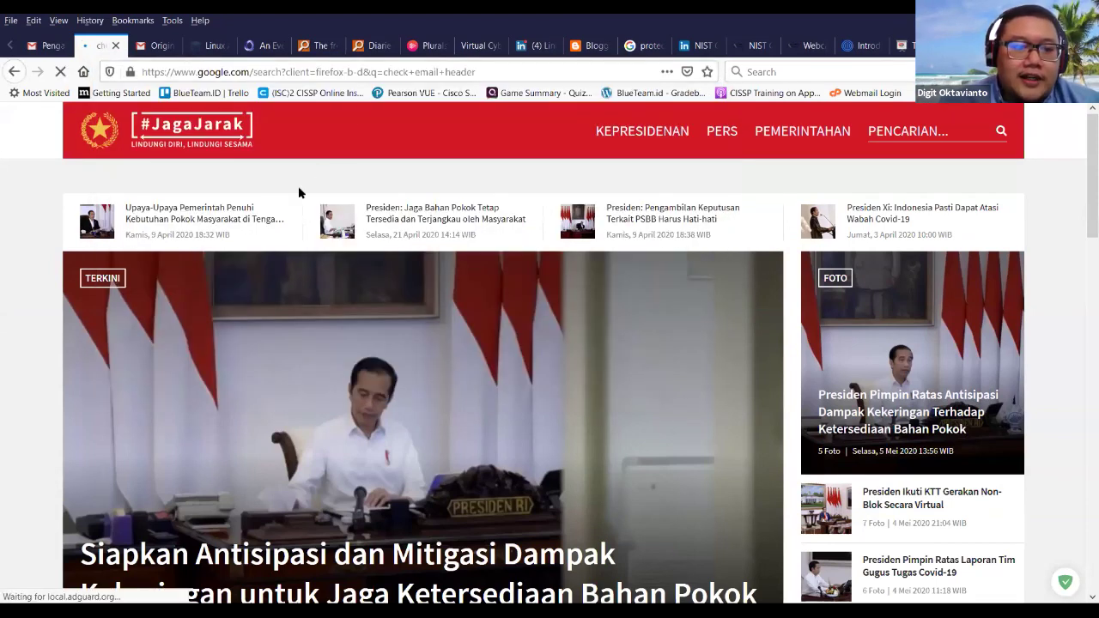
- Open the MxToolbox Email Header Analyzer result in a new tab and the mailheader.org "Analyze my mail header" result in the current one
scroll(290, 412, down, 2)
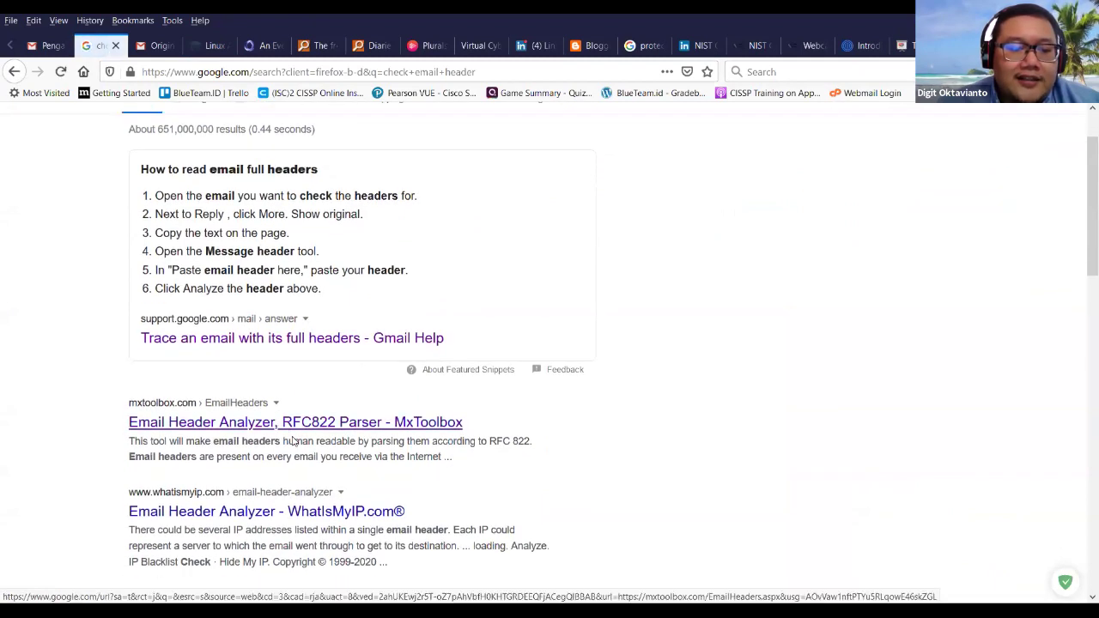
scroll(287, 440, down, 4)
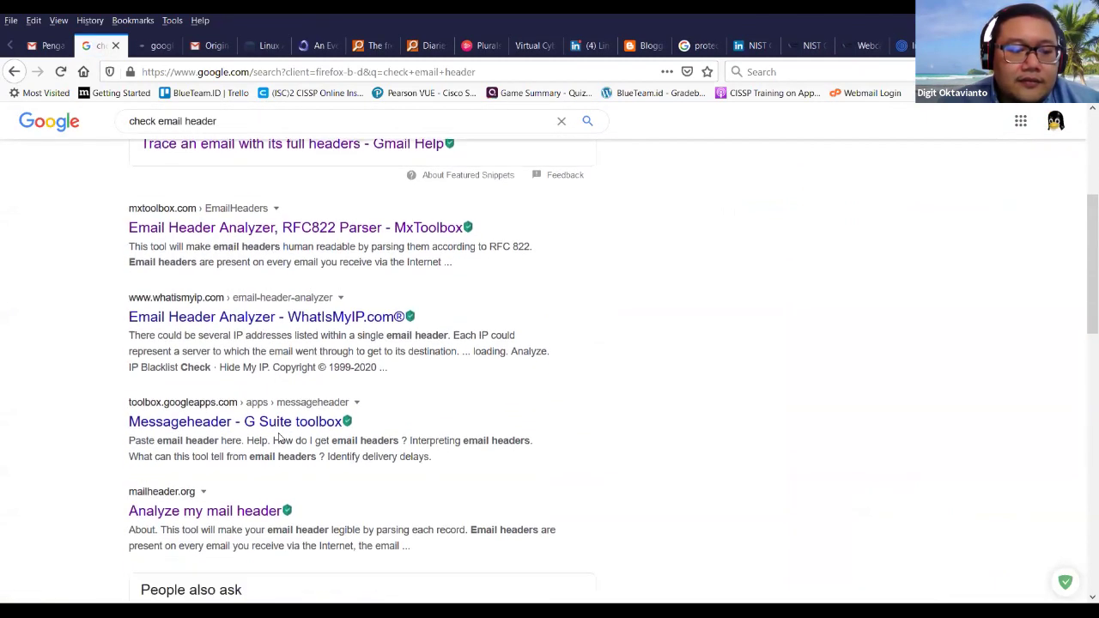
click(250, 478)
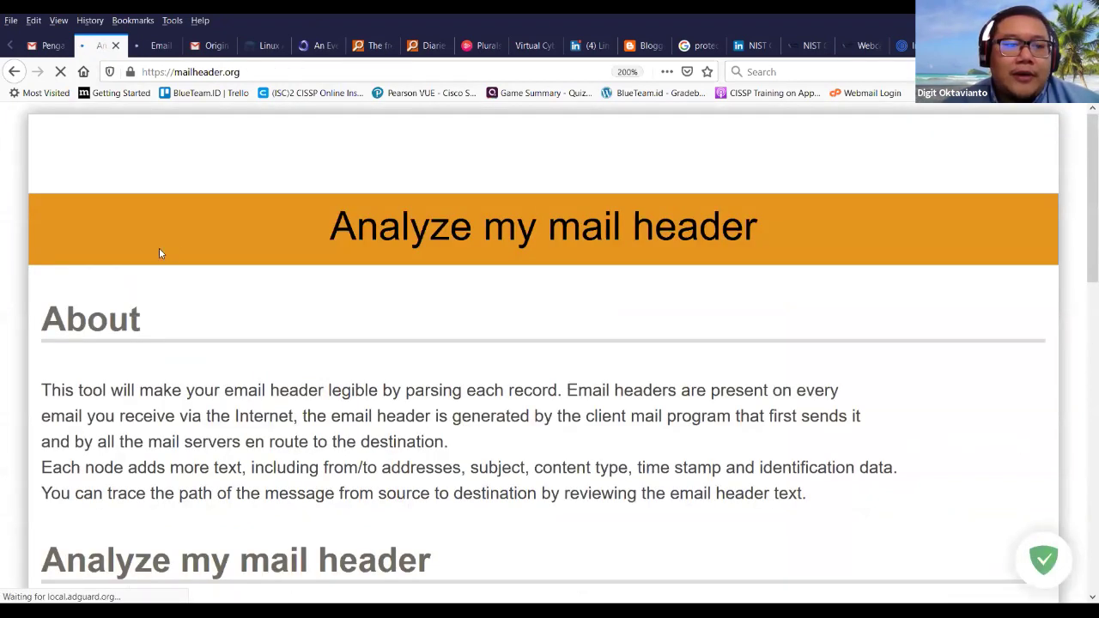
scroll(372, 289, down, 10)
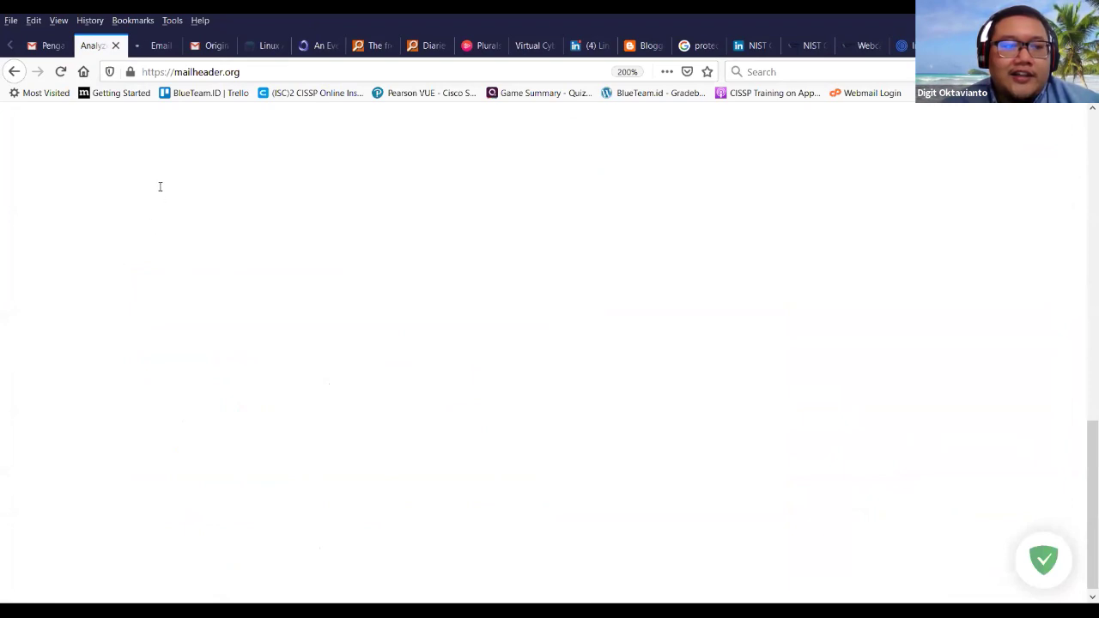
scroll(159, 186, up, 10)
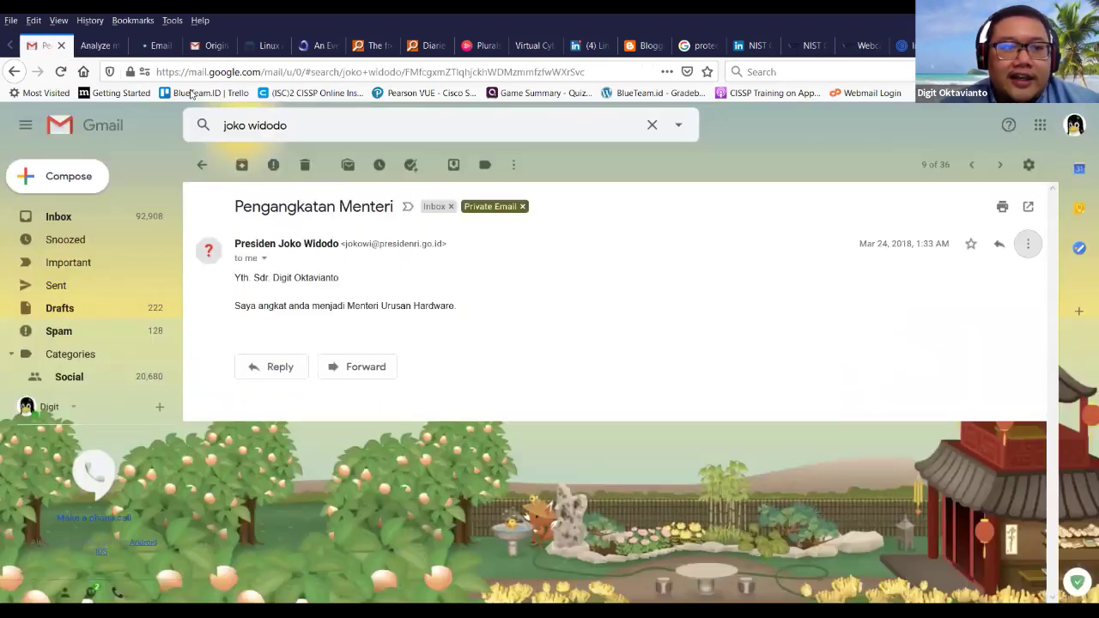
- Copy the full raw source of the "Pengangkatan Menteri" message again from its original message page
click(47, 45)
click(211, 46)
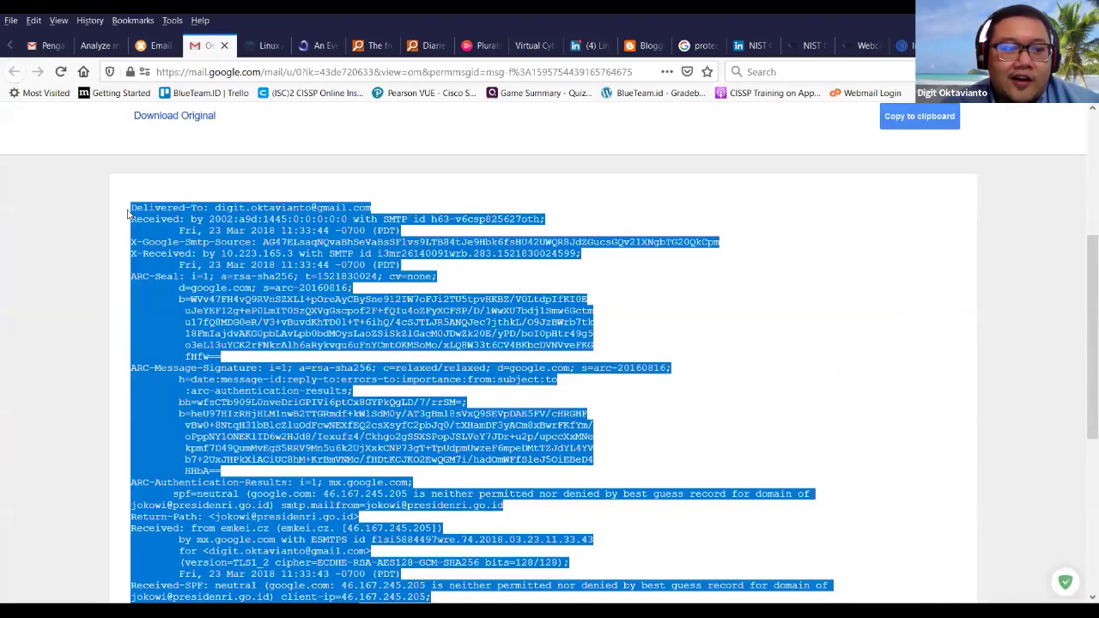
key(ctrl+a)
scroll(426, 433, down, 5)
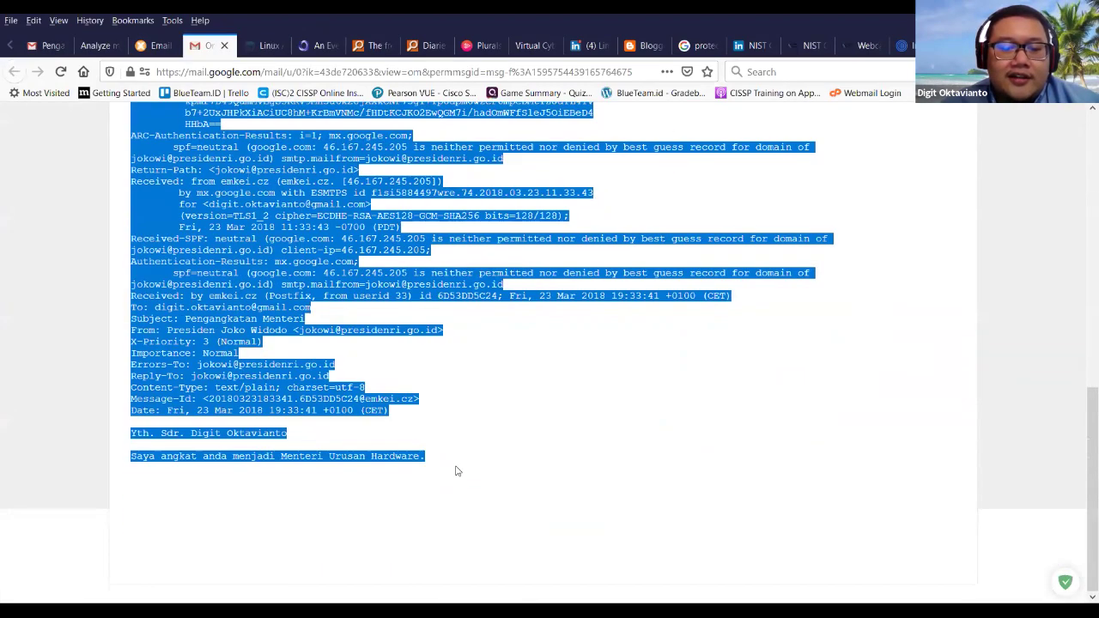
right_click(262, 285)
click(277, 286)
- Paste the copied source into the MxToolbox Email Header Analyzer and run the analysis
click(153, 45)
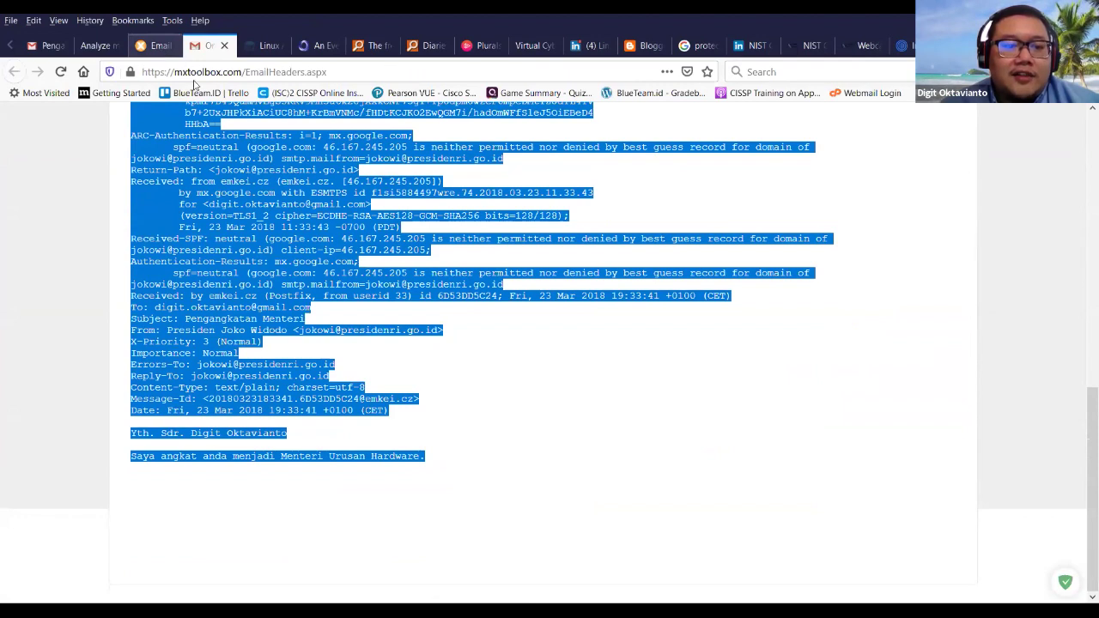
key(ctrl+v)
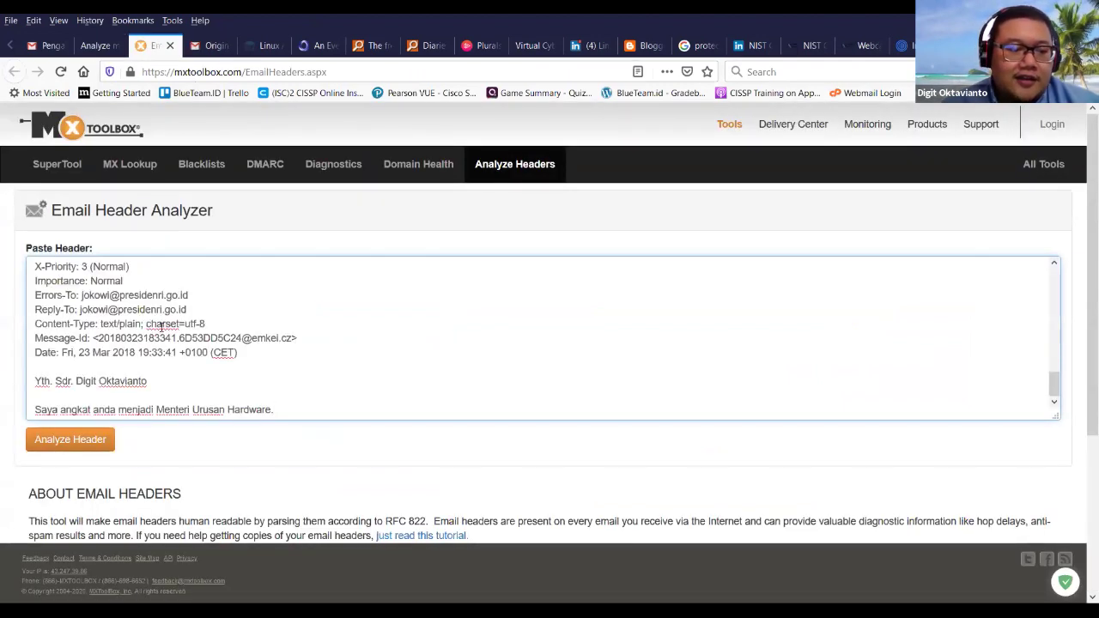
click(78, 439)
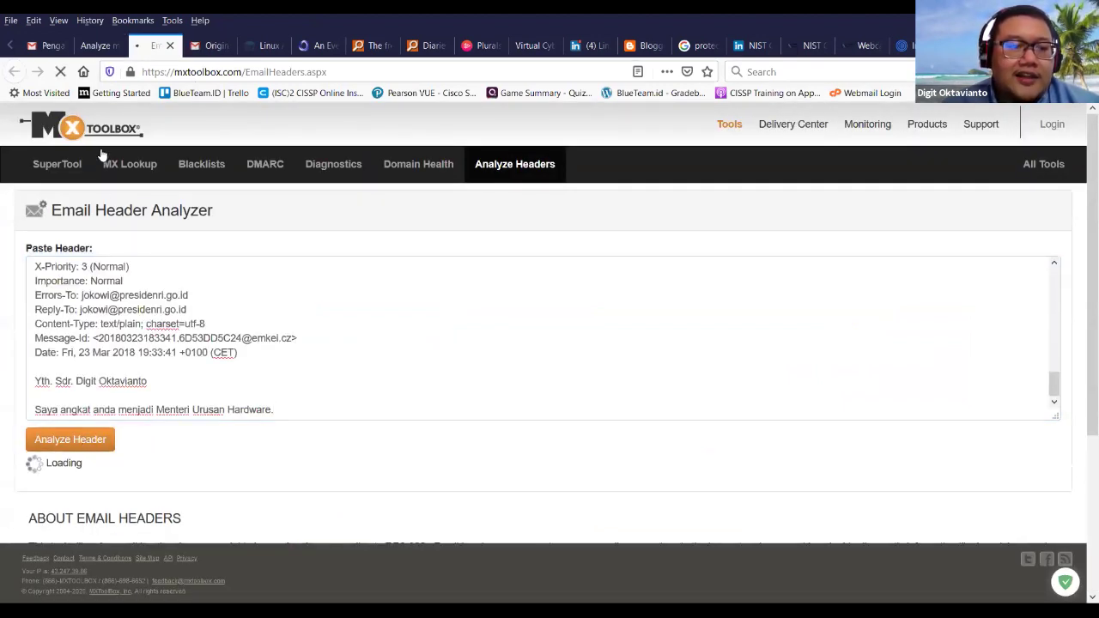
- Paste the copied source into the mailheader.org header box and submit it for analysis
click(96, 46)
scroll(211, 362, down, 10)
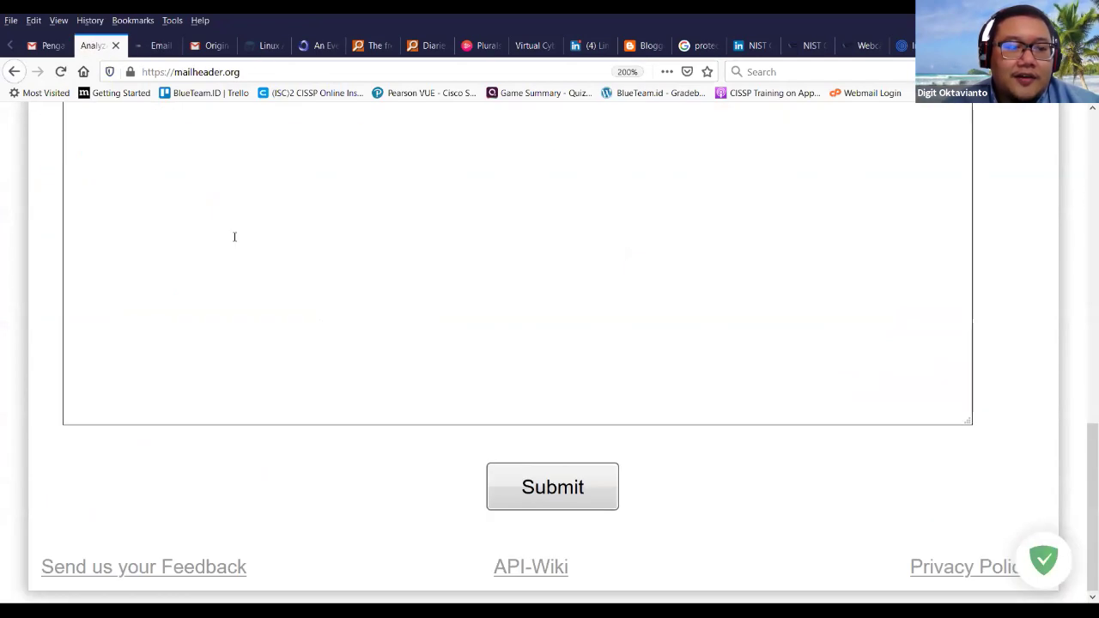
click(390, 417)
key(ctrl+v)
click(557, 489)
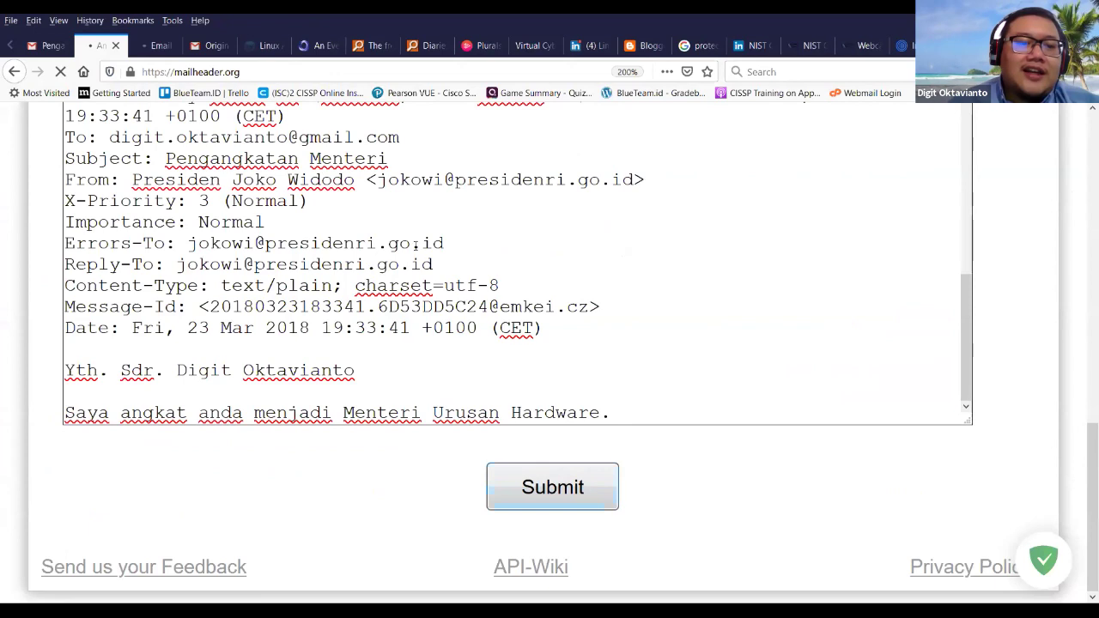
scroll(19, 268, up, 3)
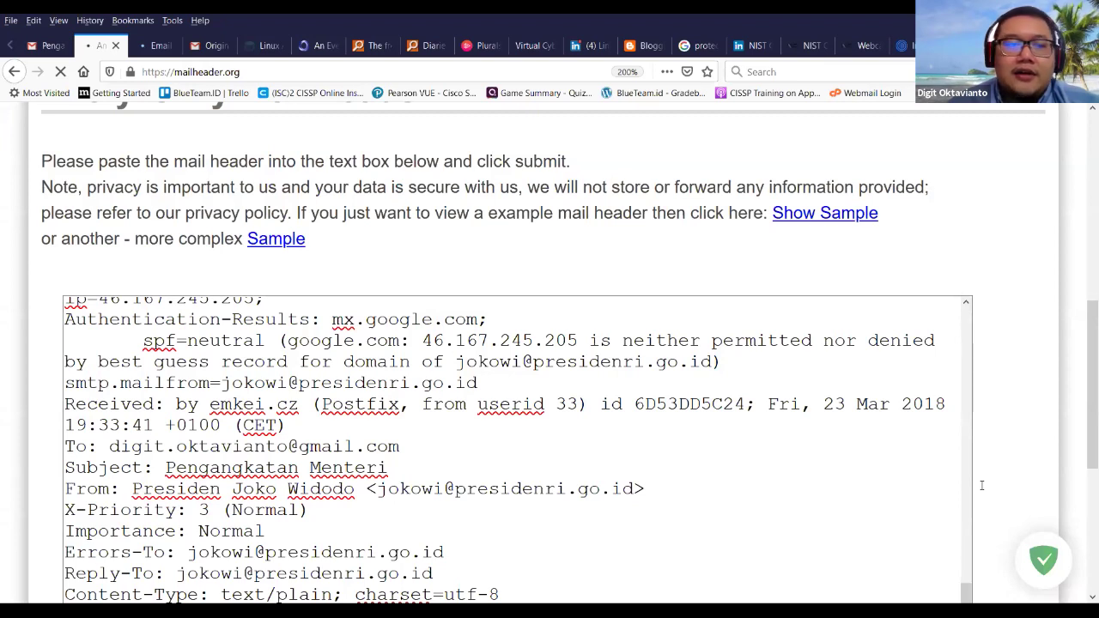
scroll(371, 313, down, 5)
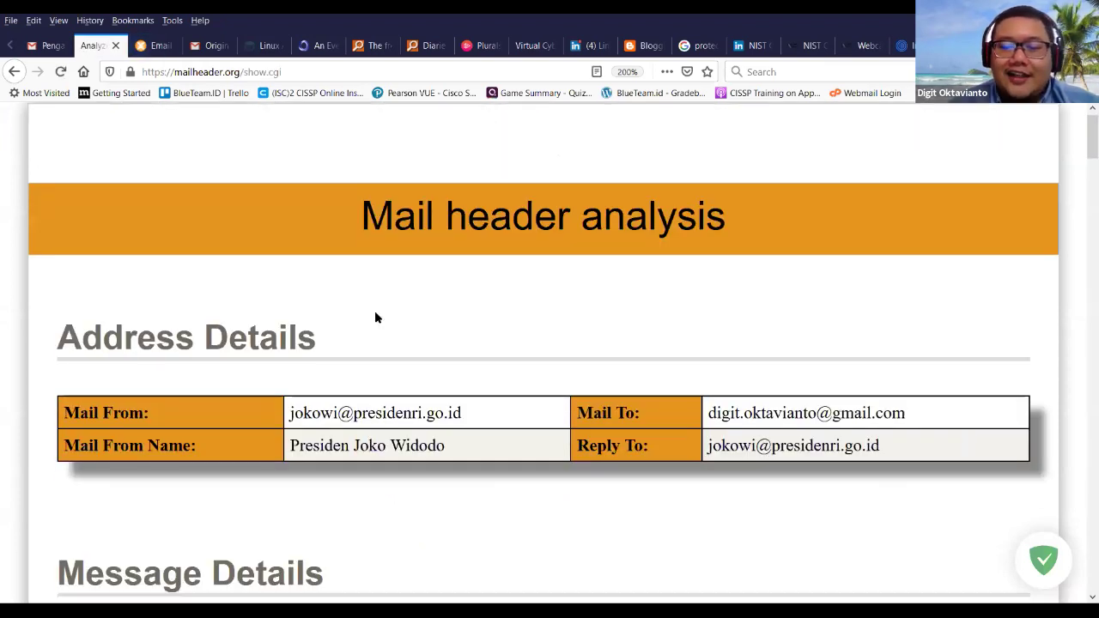
- Examine the Address Details in the mailheader.org report and compare the Mail From Name with the sender shown in the Gmail message
scroll(378, 319, down, 1)
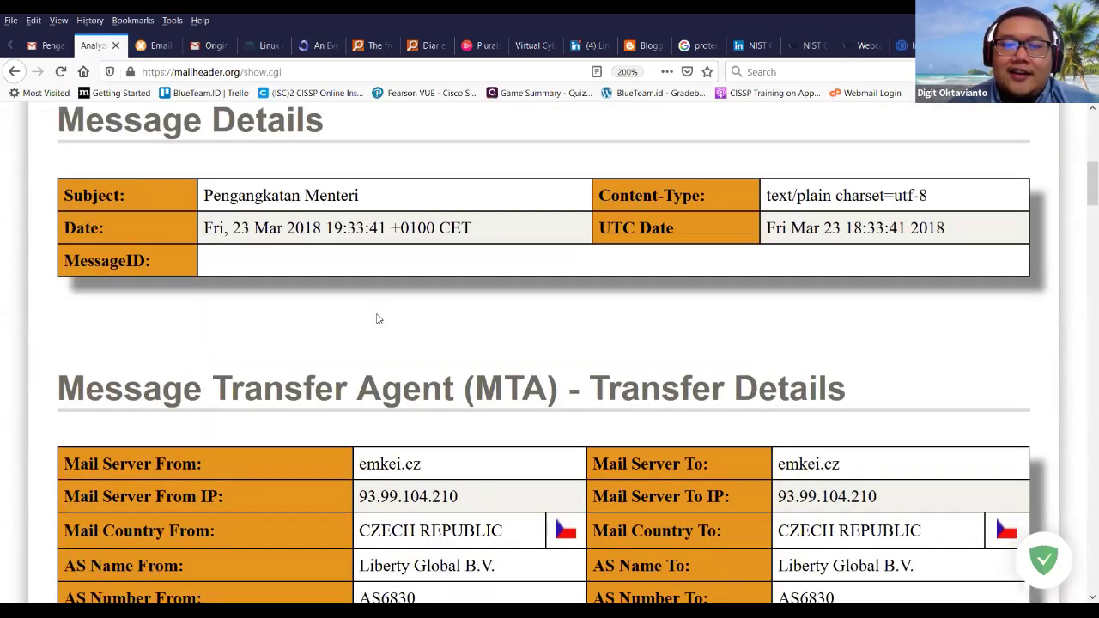
scroll(378, 320, down, 3)
scroll(378, 319, up, 8)
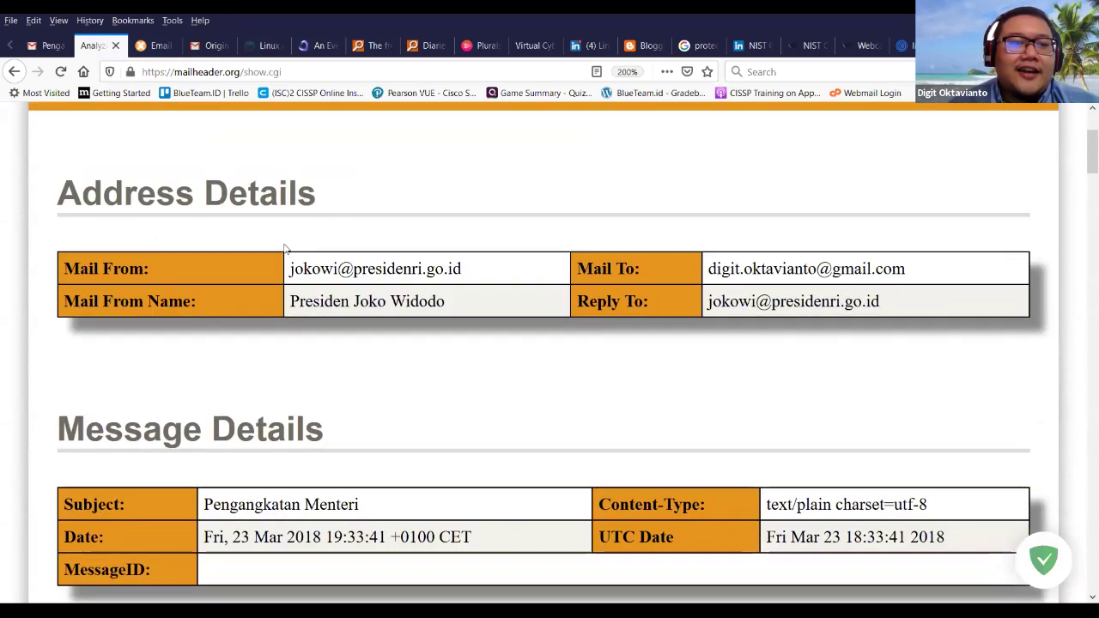
scroll(192, 228, up, 3)
drag(292, 423, 876, 423)
click(906, 429)
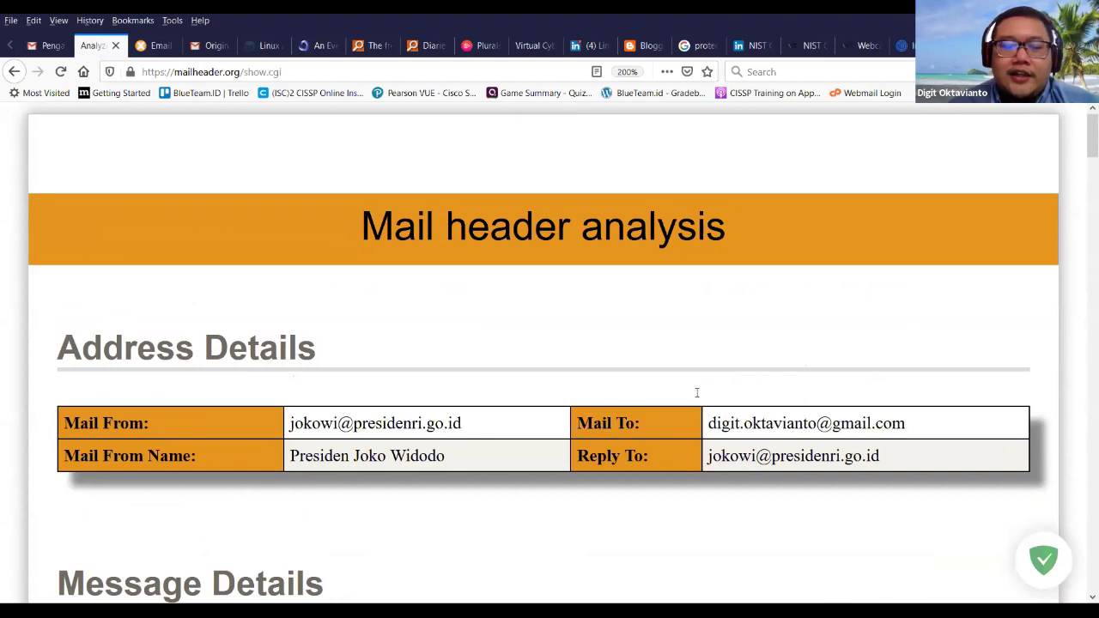
scroll(679, 393, down, 3)
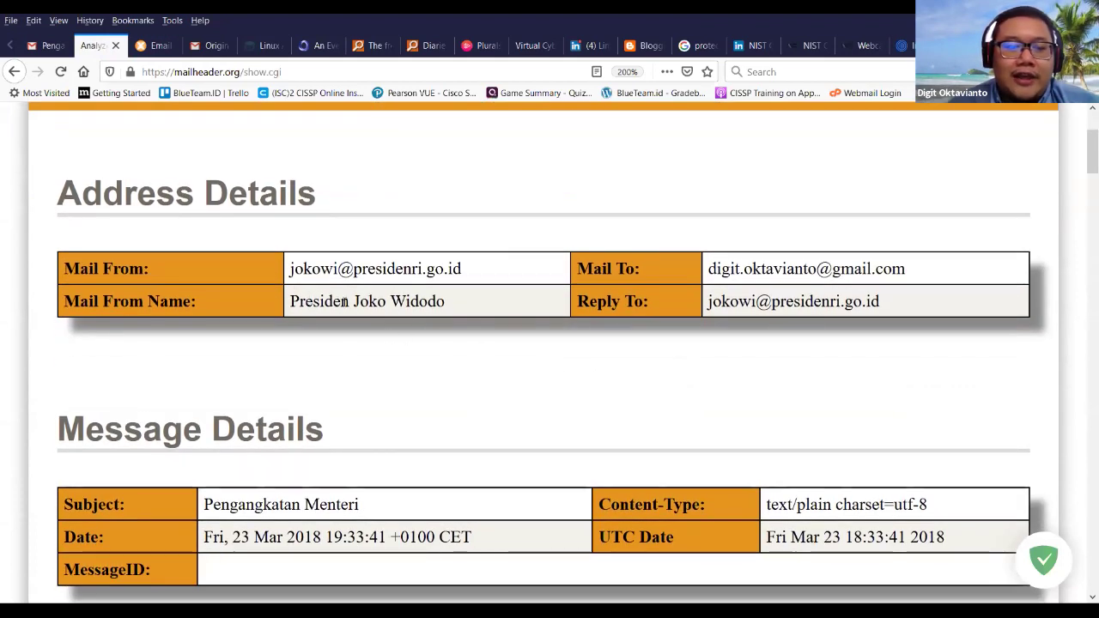
drag(304, 302, 427, 301)
click(52, 45)
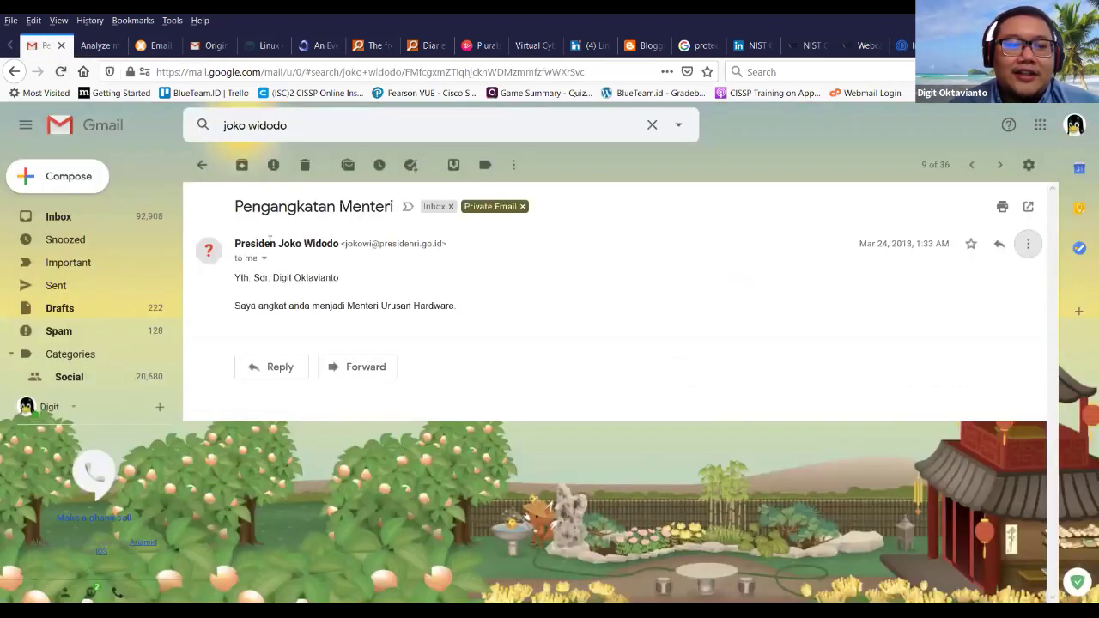
click(95, 45)
drag(730, 302, 860, 303)
- Examine the Message Transfer Agent details, comparing the Mail Server From and Mail Server To entries
scroll(741, 315, down, 4)
scroll(363, 218, down, 2)
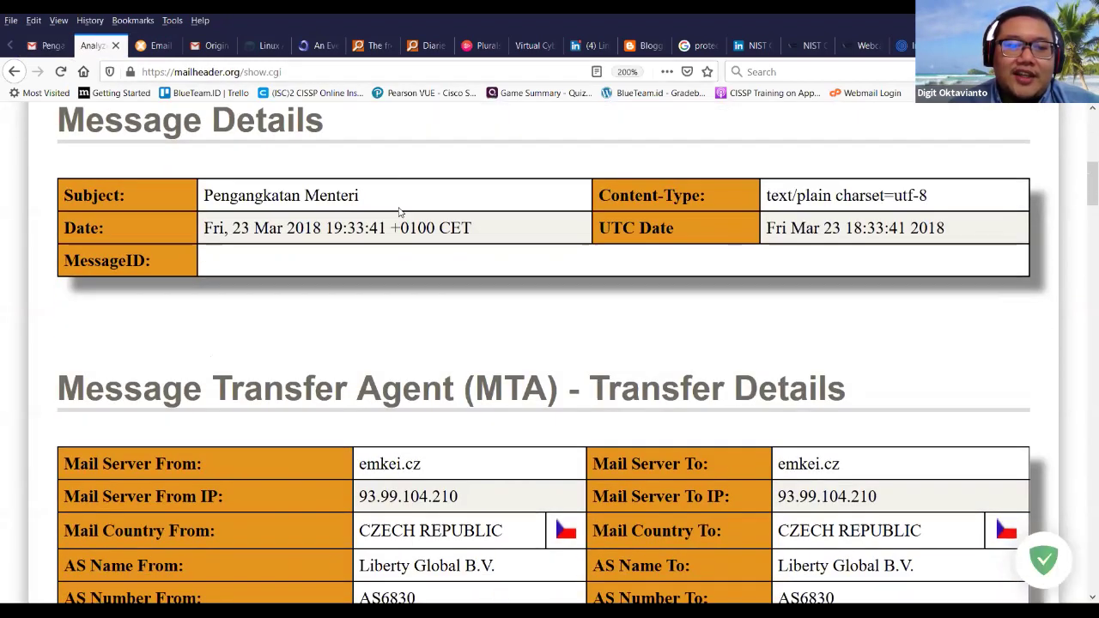
scroll(501, 306, down, 1)
scroll(501, 307, down, 5)
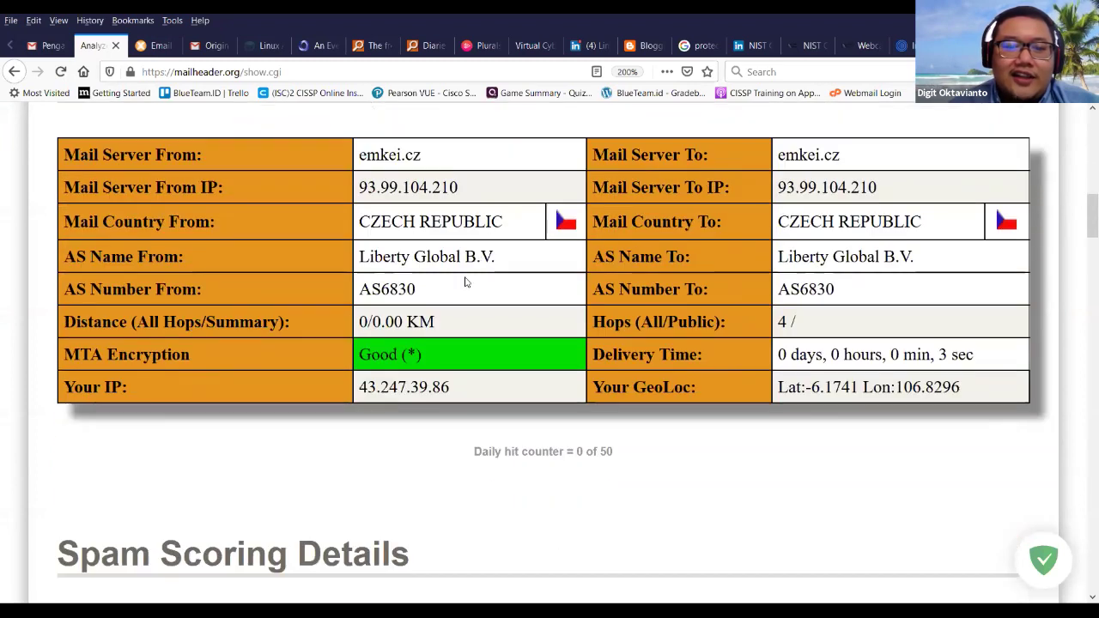
scroll(387, 283, up, 3)
double_click(125, 245)
drag(292, 249, 846, 253)
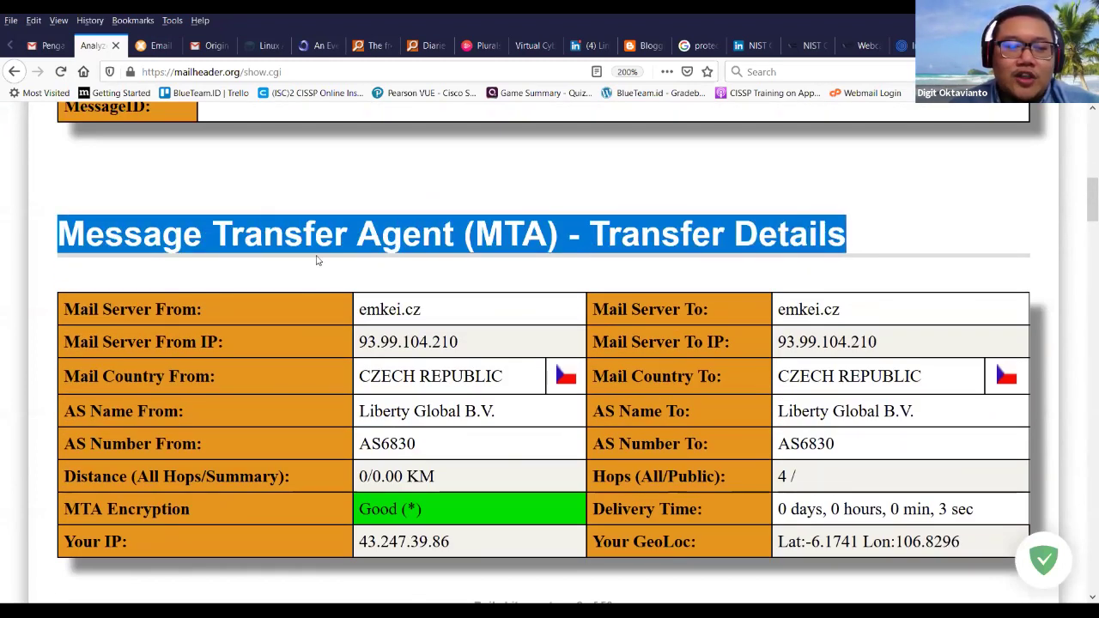
click(124, 309)
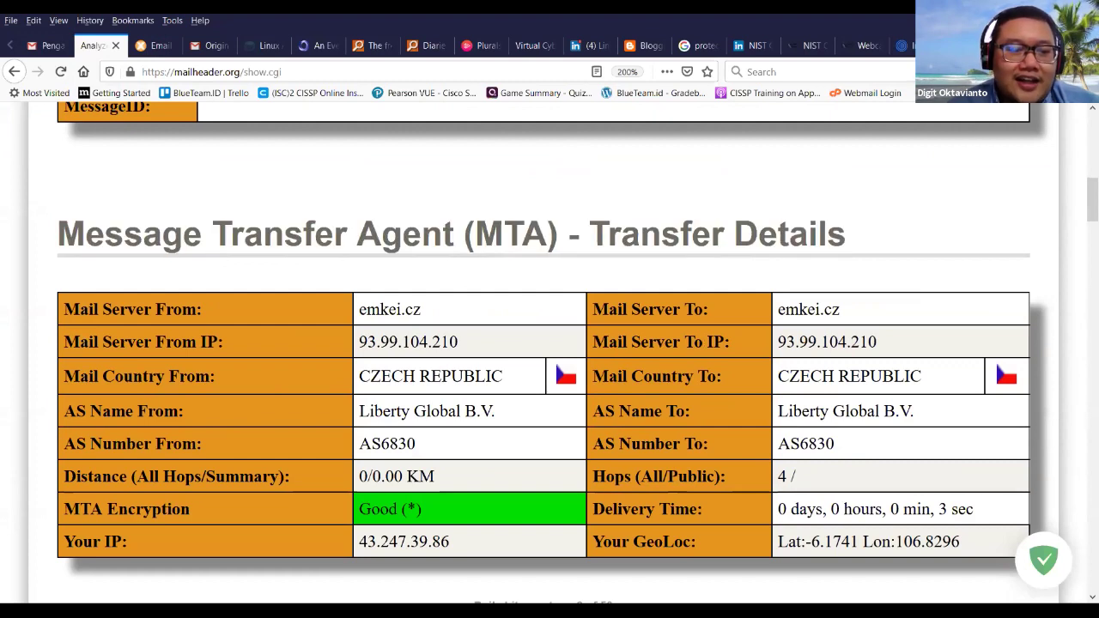
drag(79, 309, 359, 311)
click(438, 314)
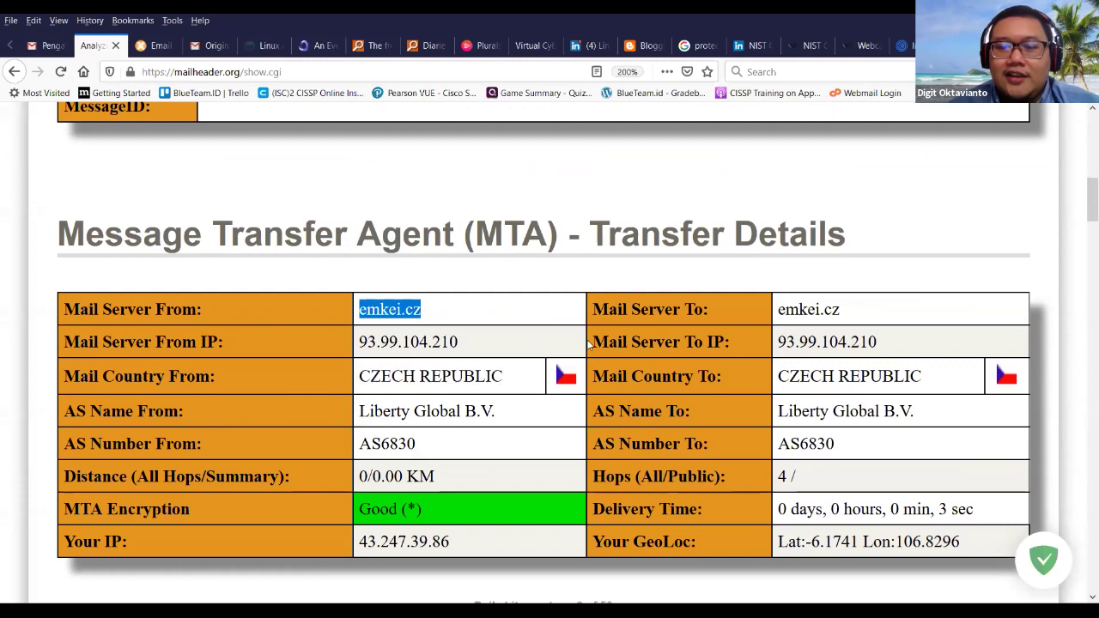
drag(848, 314, 777, 311)
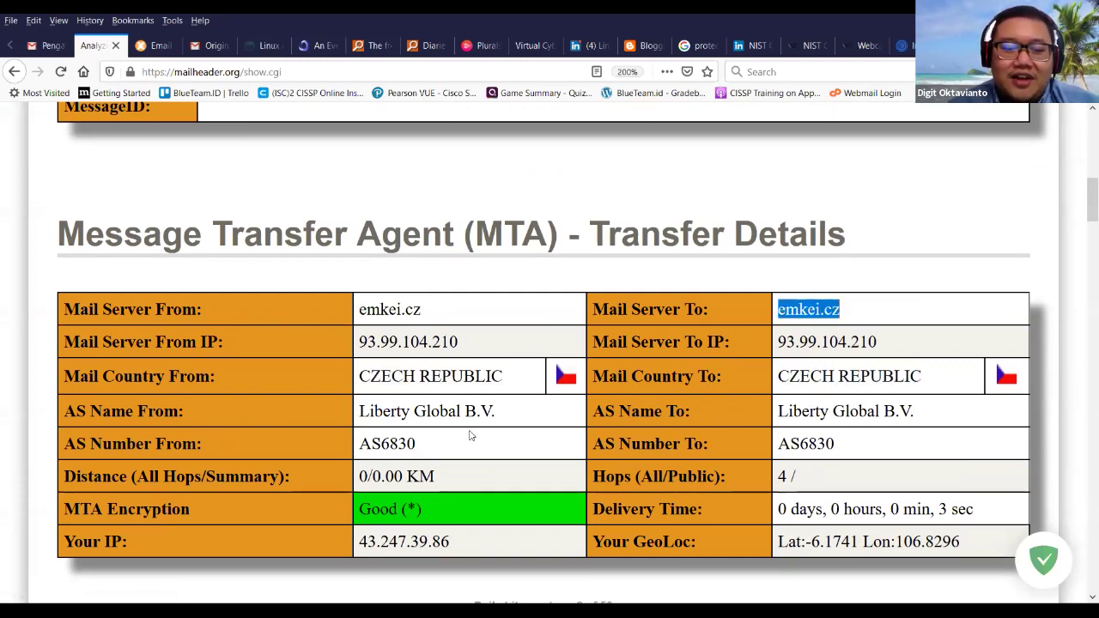
- Check the Spam Scoring Details against the mail server and country entries in the MTA transfer table
scroll(495, 466, down, 3)
scroll(493, 465, down, 8)
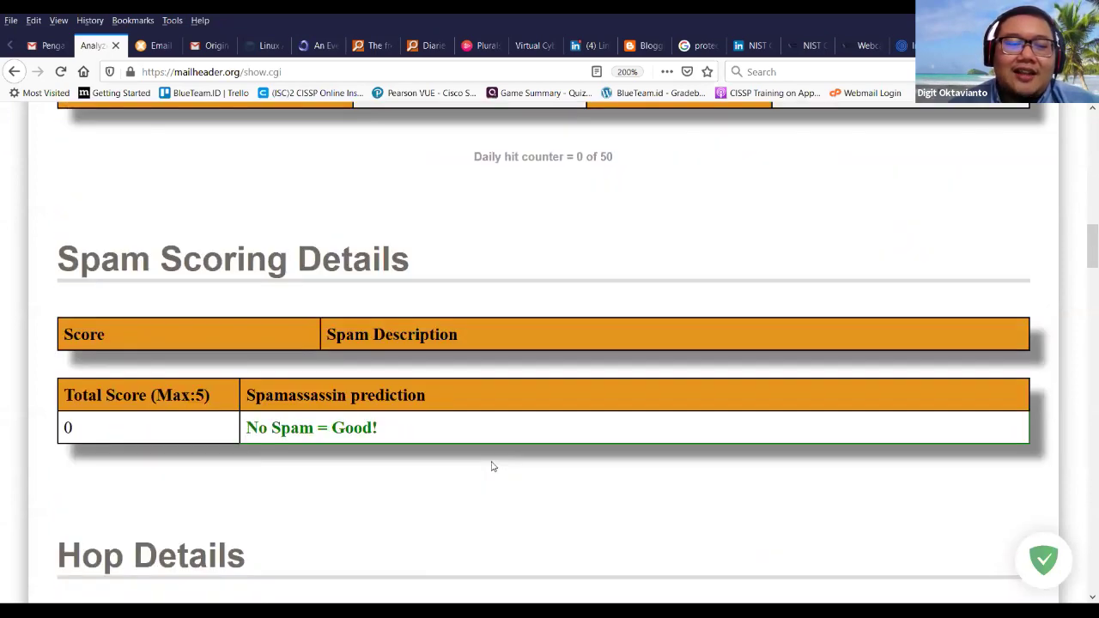
scroll(492, 466, down, 1)
scroll(387, 455, up, 9)
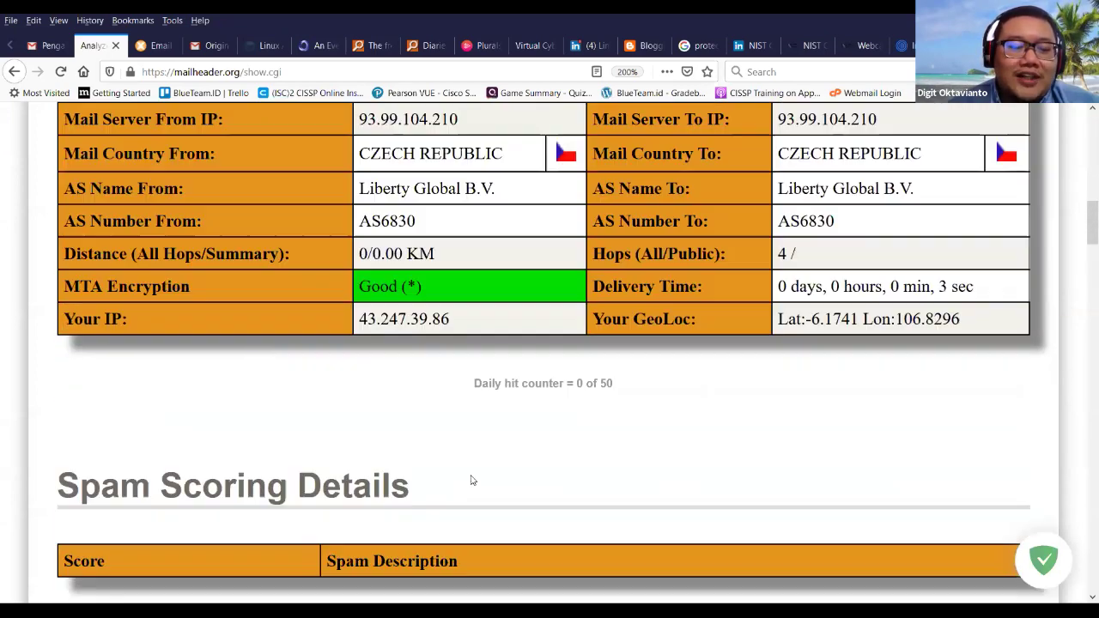
scroll(344, 430, down, 5)
scroll(456, 422, up, 6)
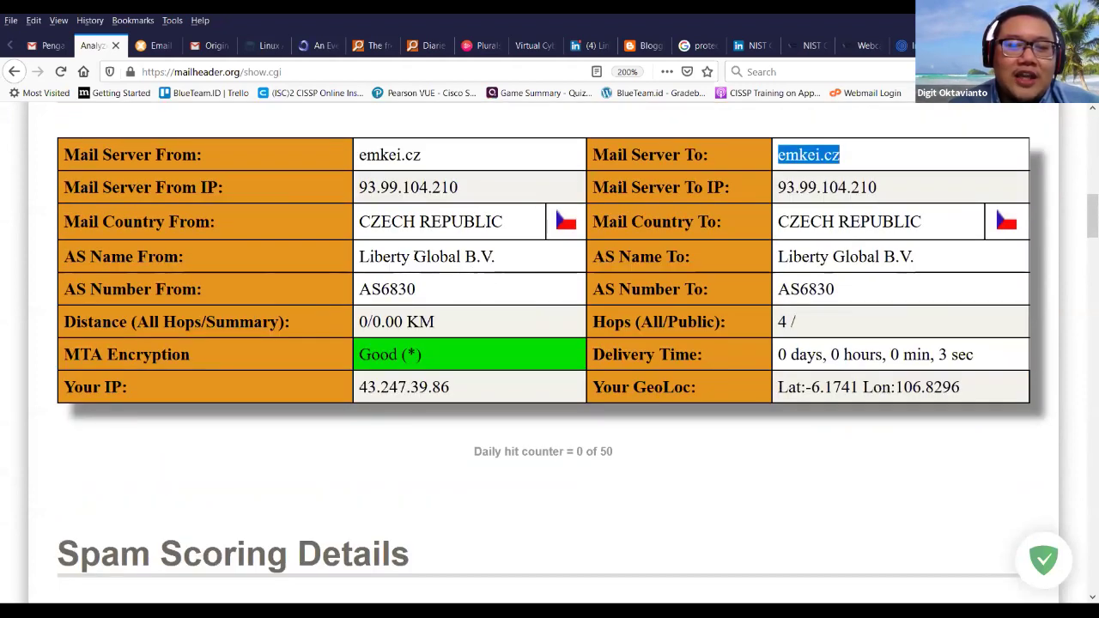
scroll(355, 255, up, 1)
scroll(355, 255, up, 2)
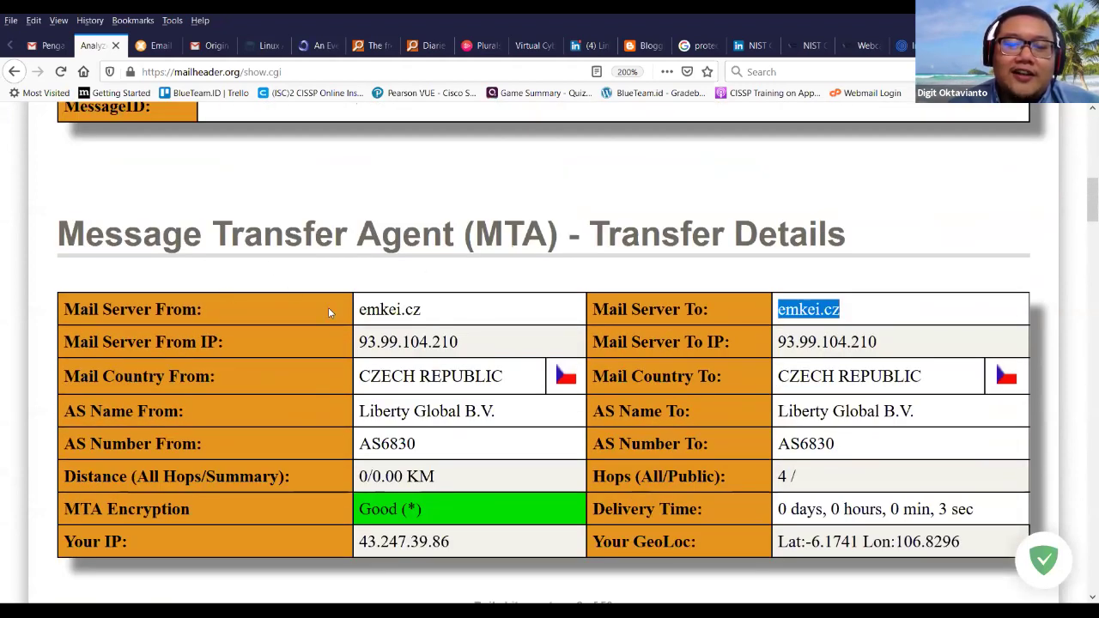
- Read through the Hop Details from hop 1 to hop 4 and the raw header below them
scroll(344, 336, down, 10)
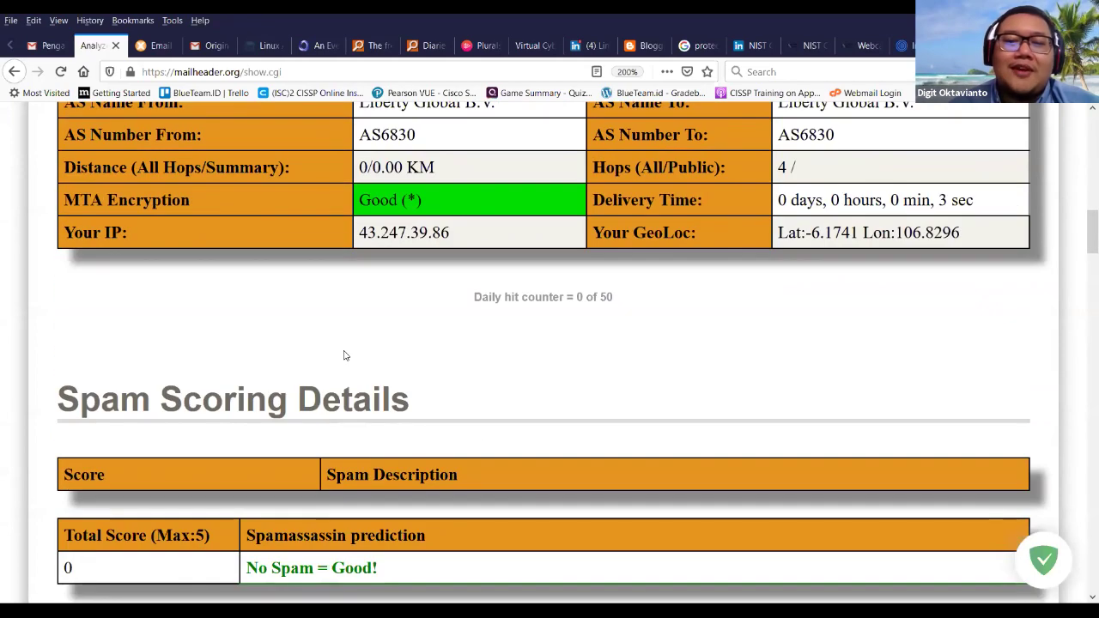
scroll(347, 359, down, 5)
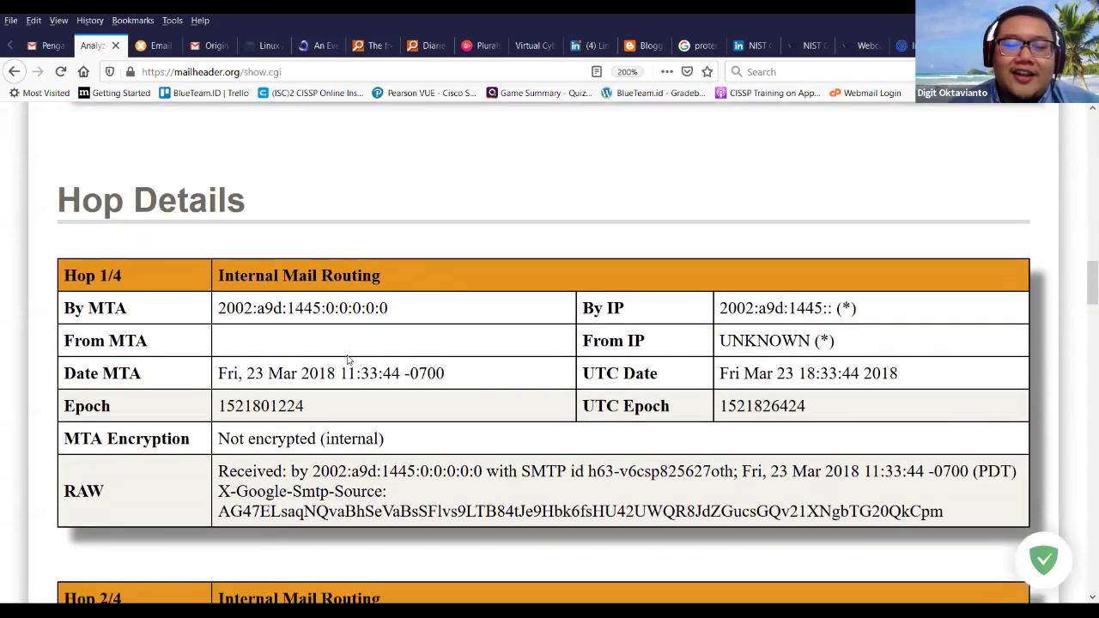
scroll(347, 360, down, 5)
scroll(347, 360, down, 14)
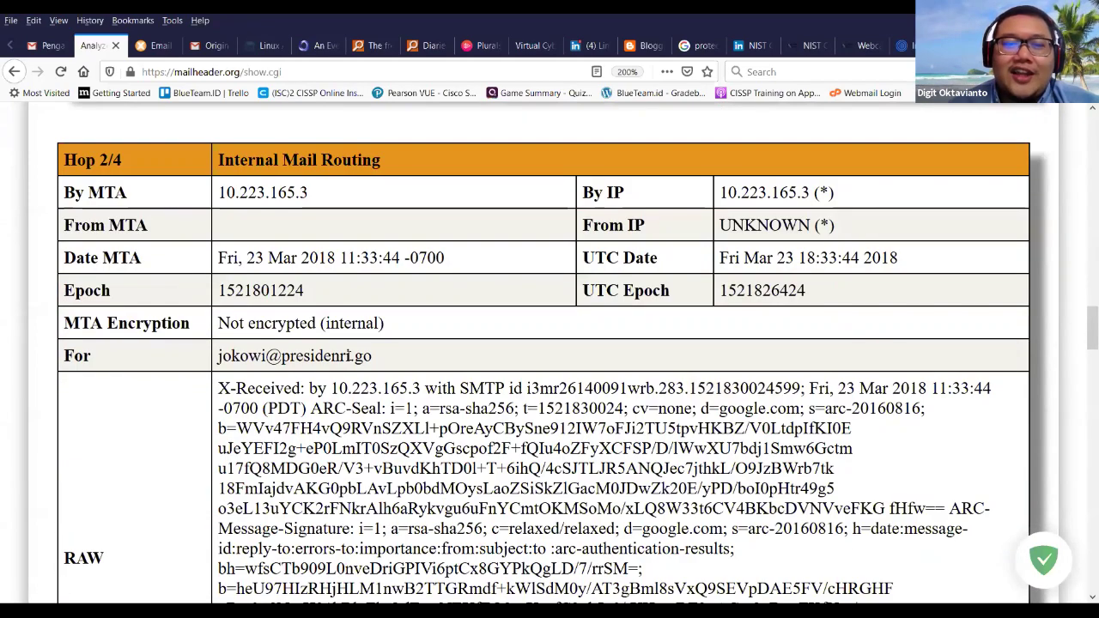
scroll(349, 356, down, 20)
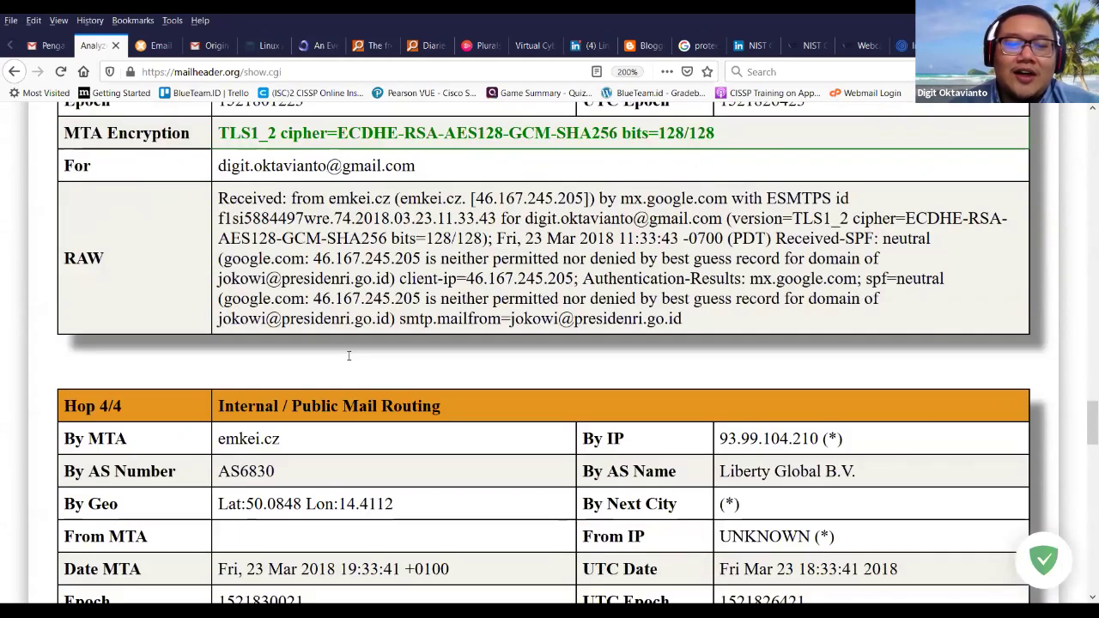
scroll(348, 360, down, 10)
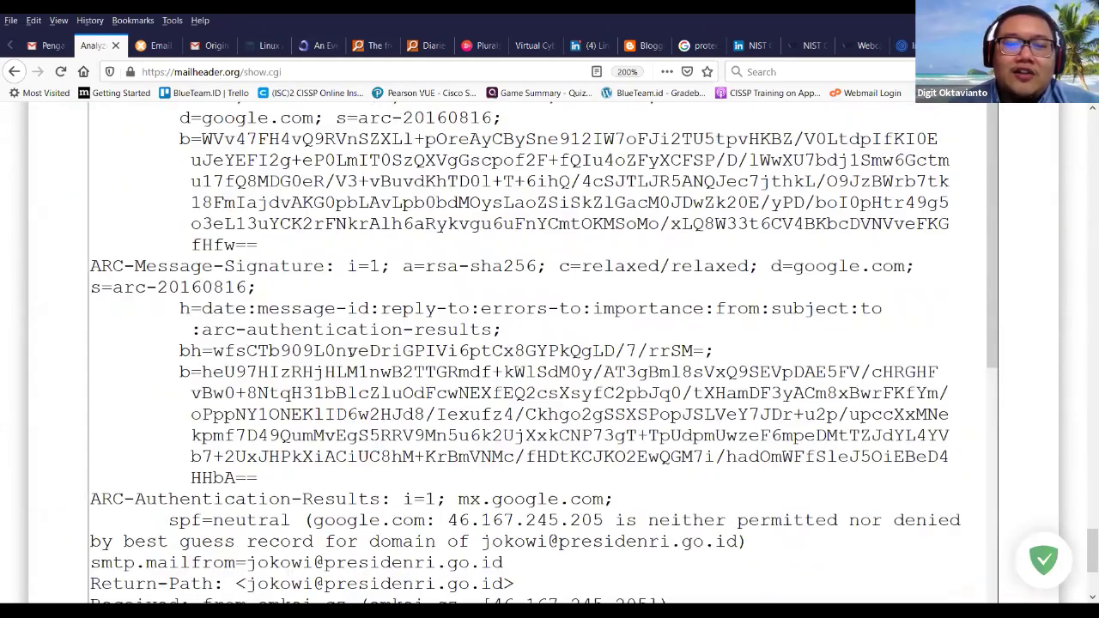
scroll(361, 247, up, 20)
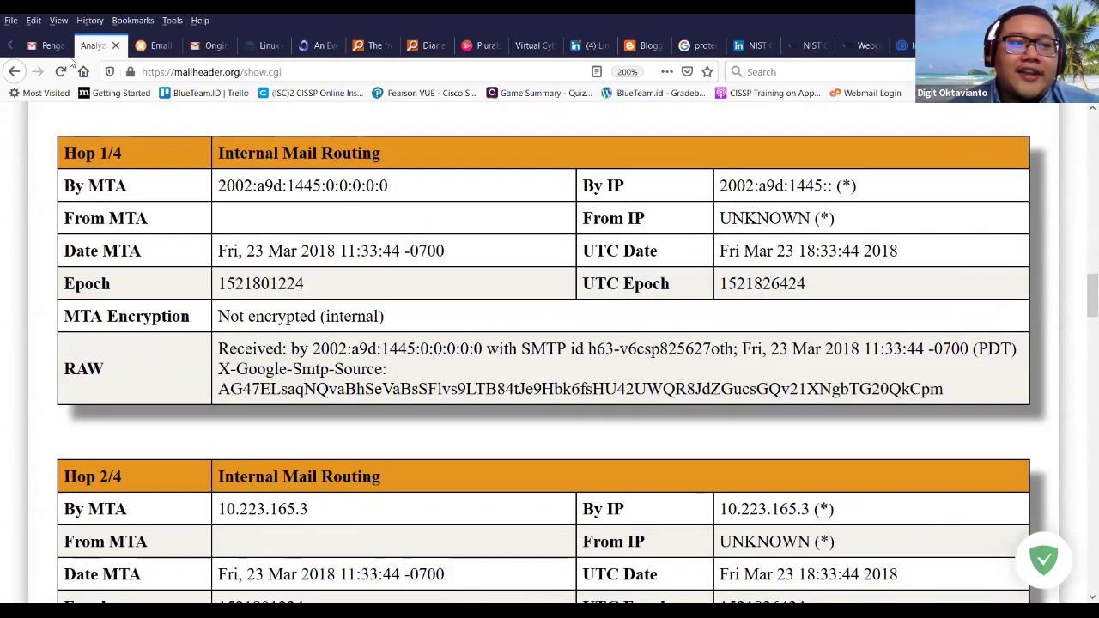
- Return to the "Pengangkatan Menteri" email in Gmail and view the list of further actions for the message
key(ctrl+shift+Tab)
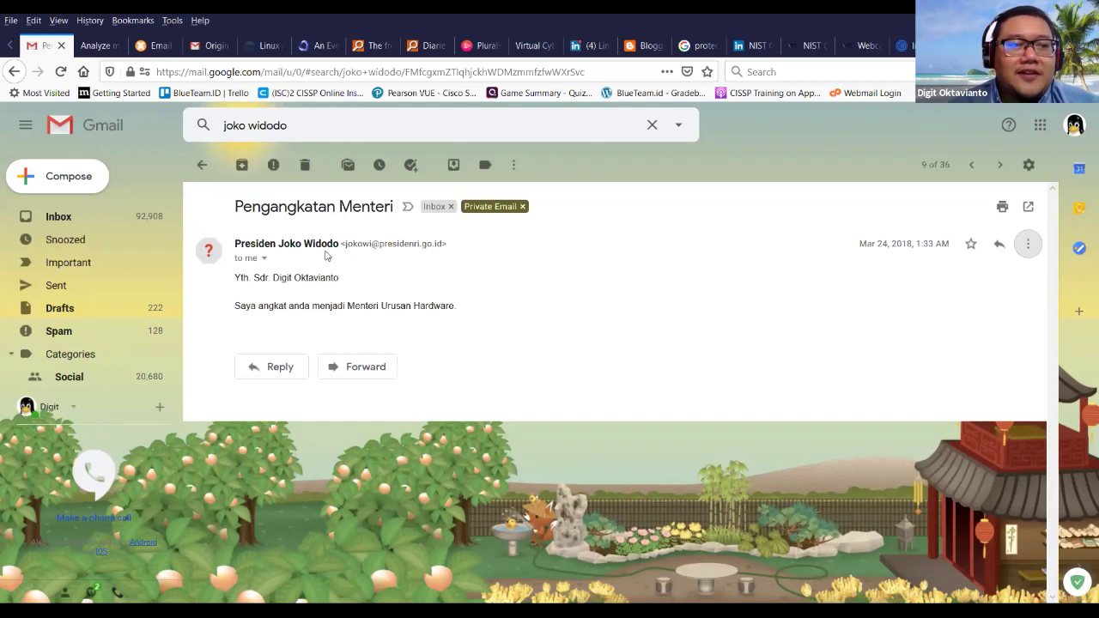
mouse_move(328, 248)
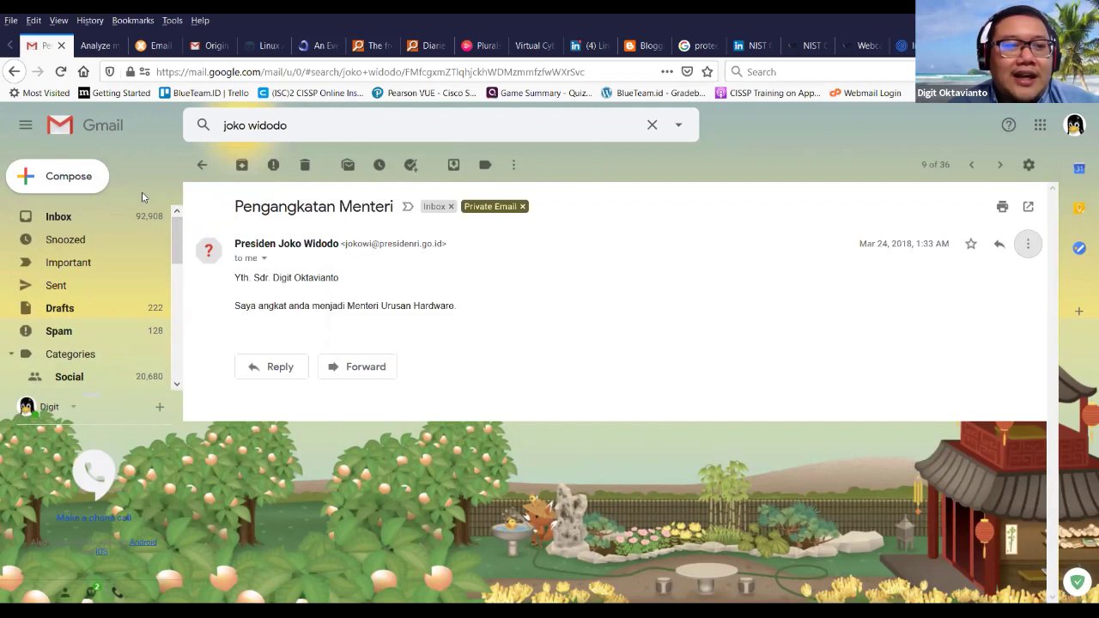
click(1028, 244)
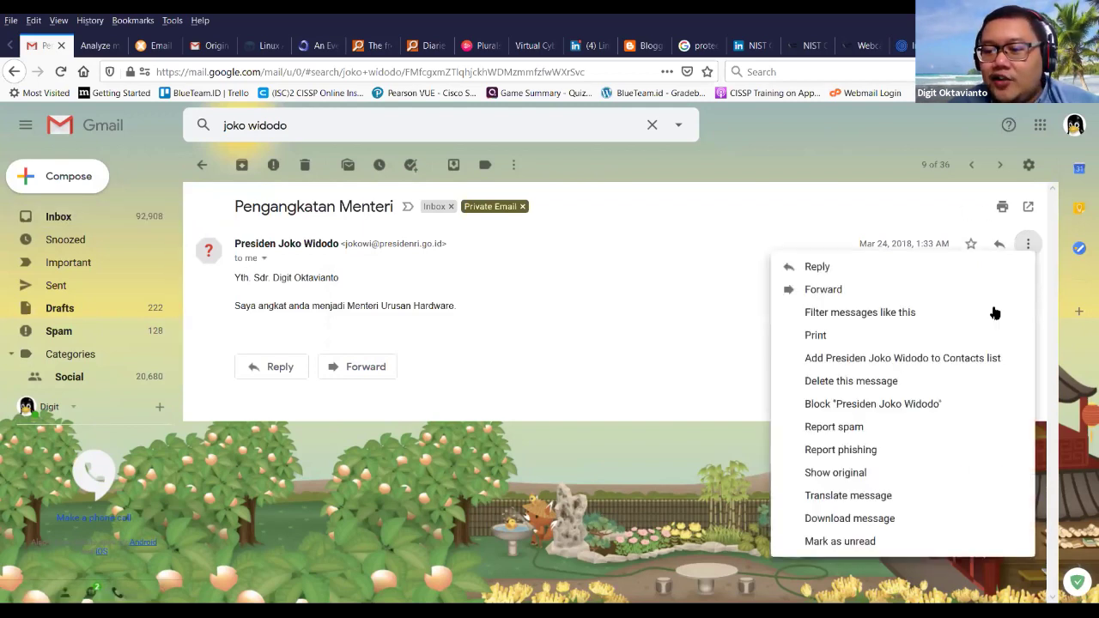
click(591, 356)
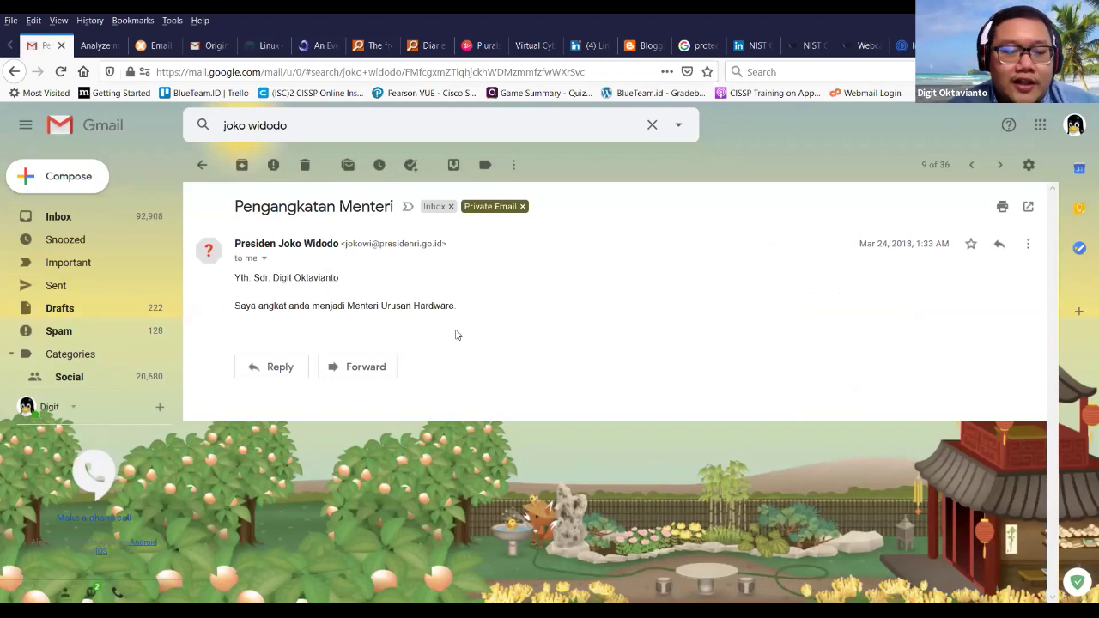
- Review the routing data of hops 1 and 2 in the mailheader.org report again and return to its beginning
click(103, 45)
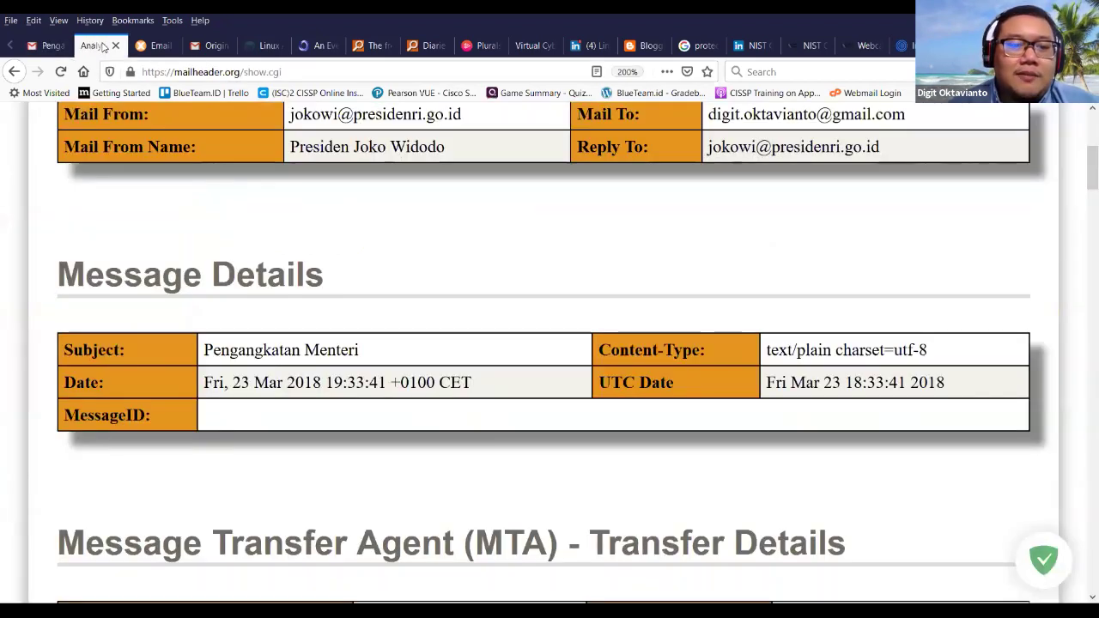
scroll(581, 400, down, 10)
scroll(579, 410, down, 6)
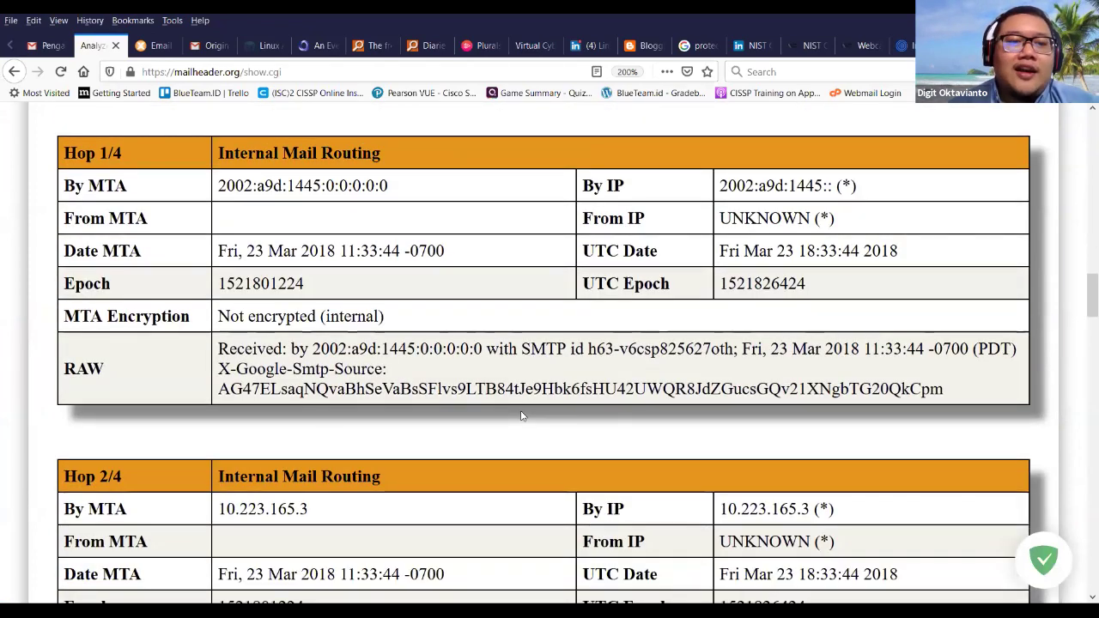
scroll(522, 415, down, 10)
scroll(485, 356, up, 3)
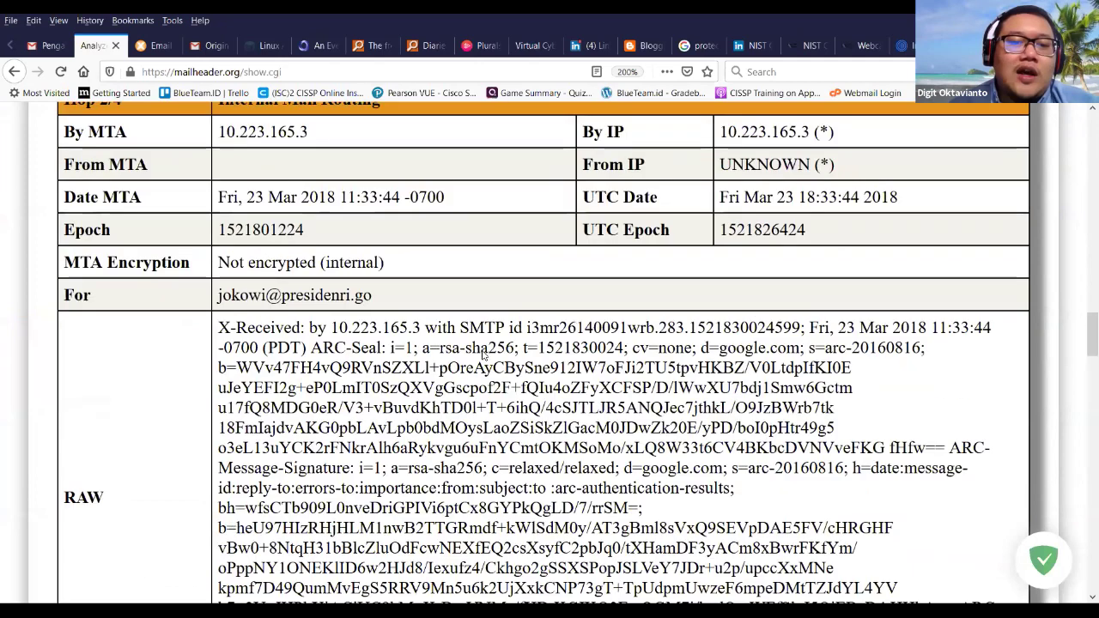
key(Home)
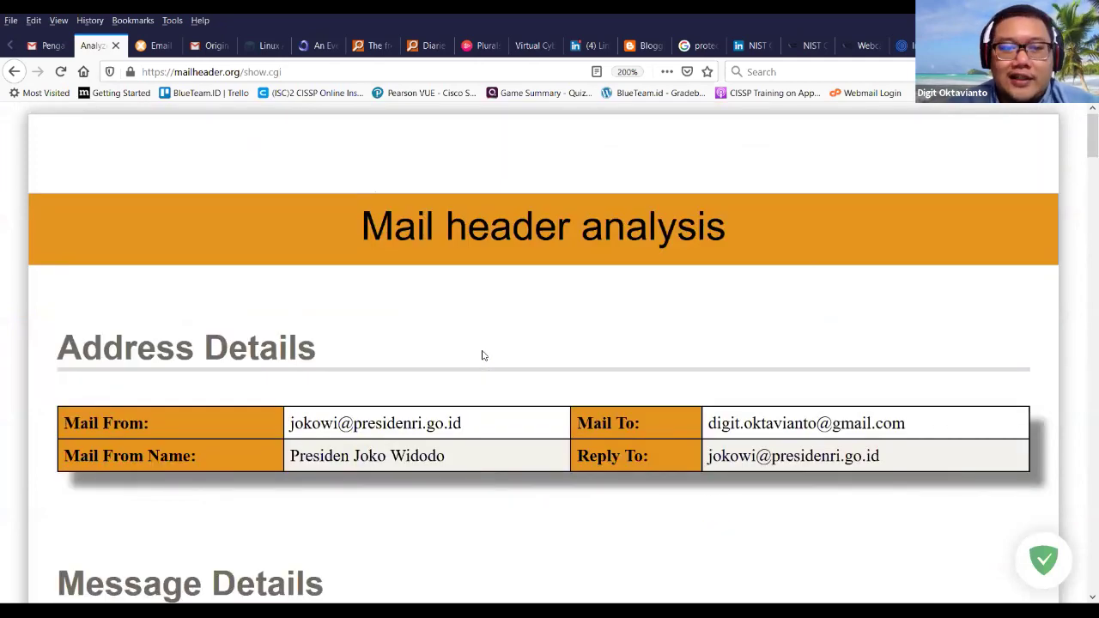